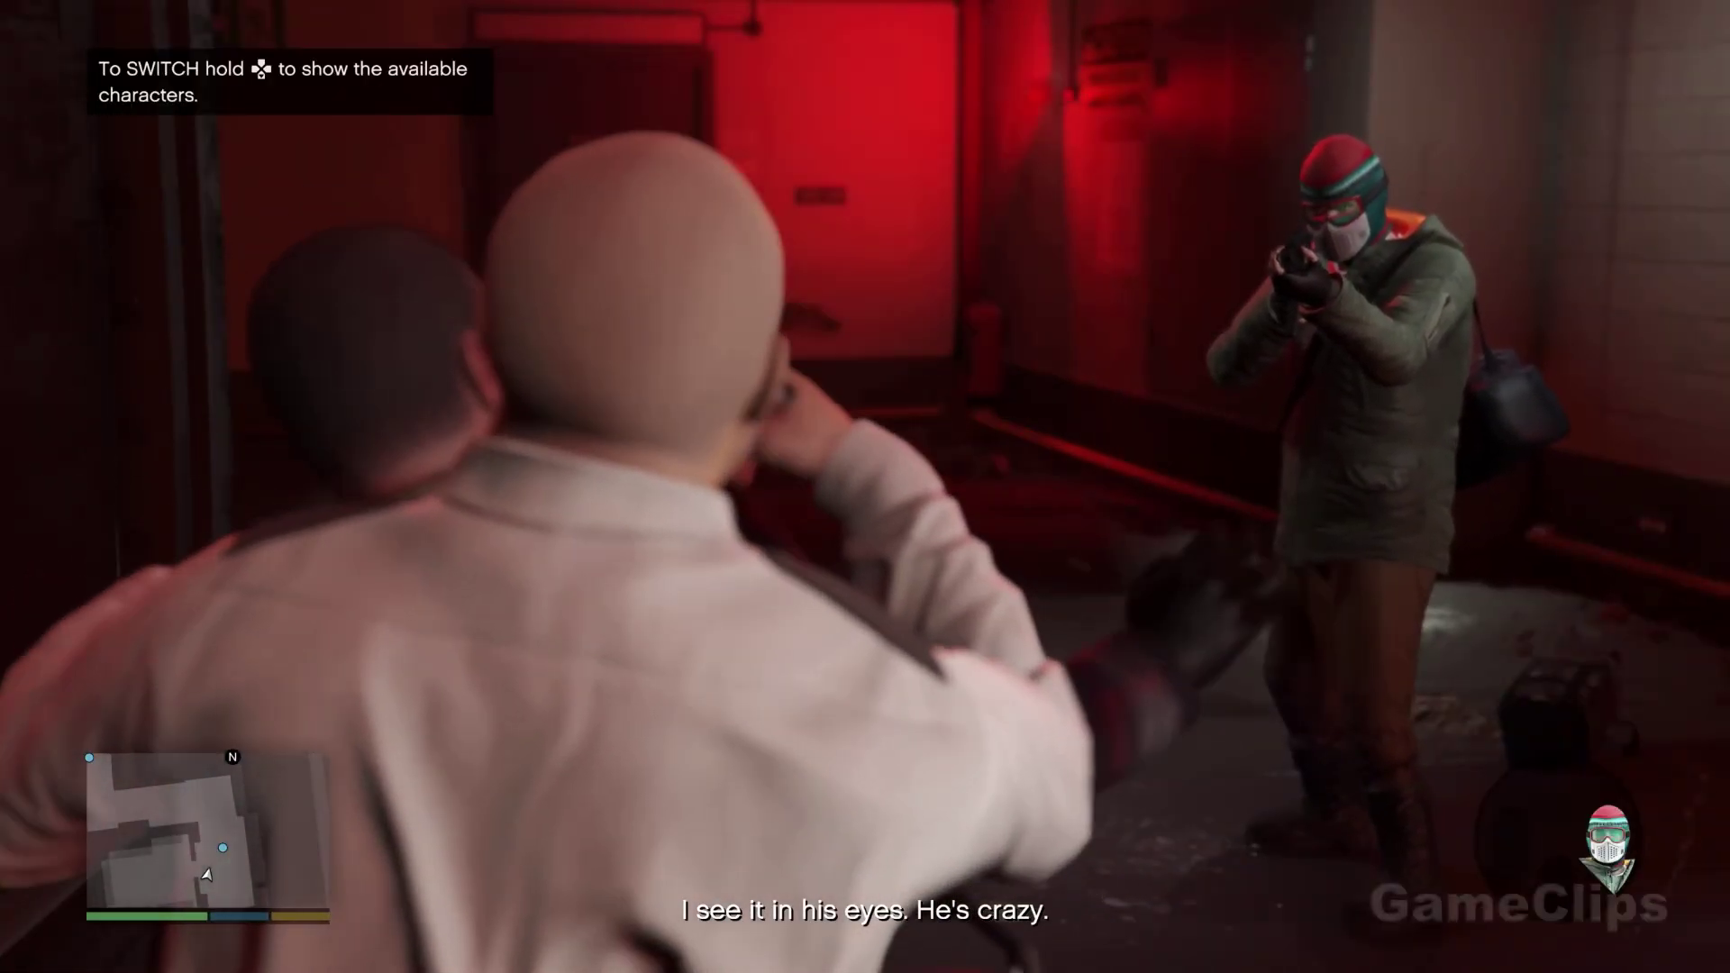
{"action": "key", "text": "Down"}
{"action": "key", "text": "Right"}
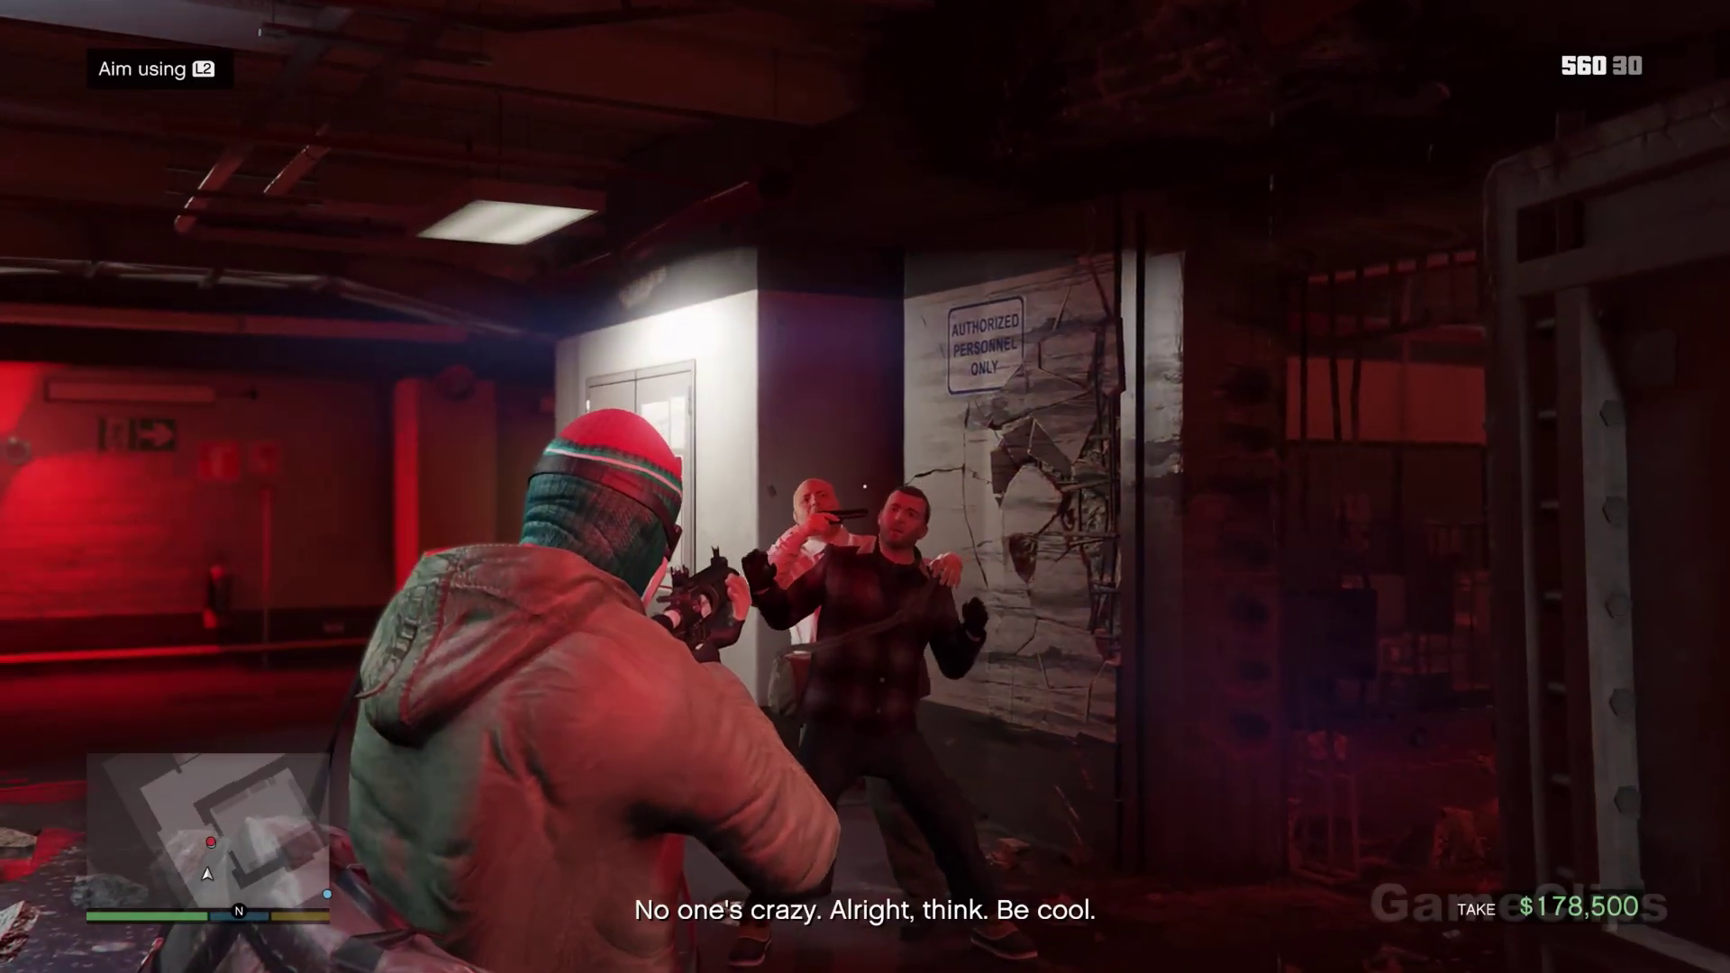
{"action": "left_click", "coordinate": [865, 487]}
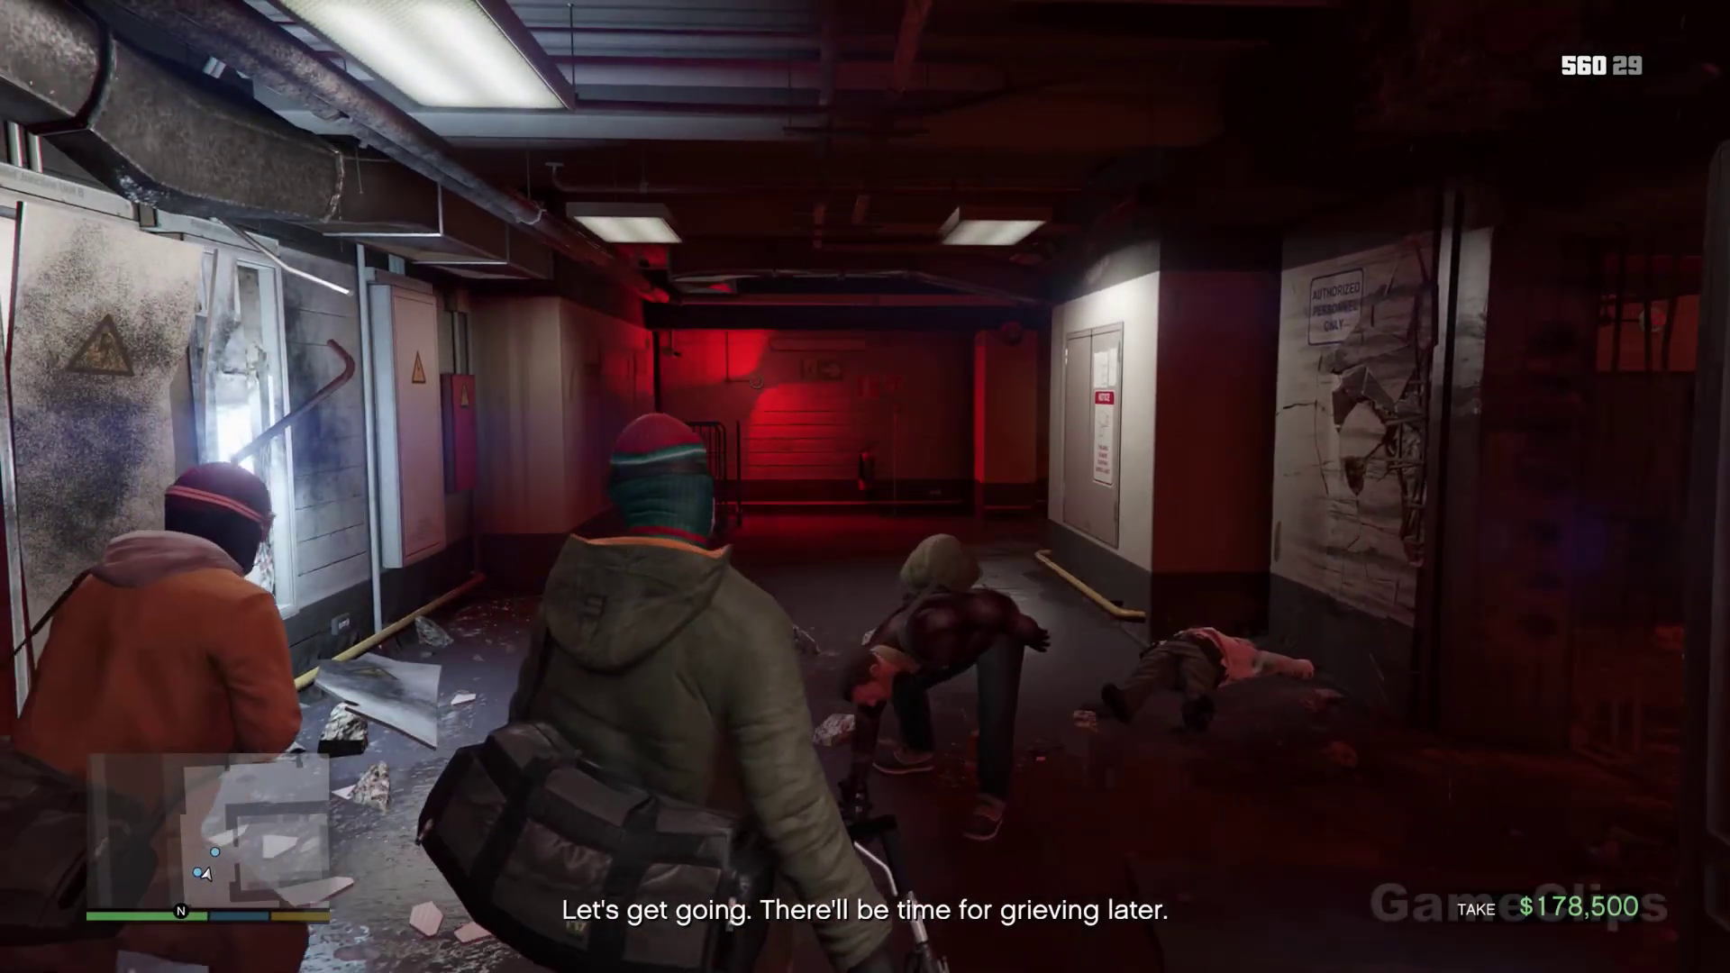
{"action": "key", "text": "w"}
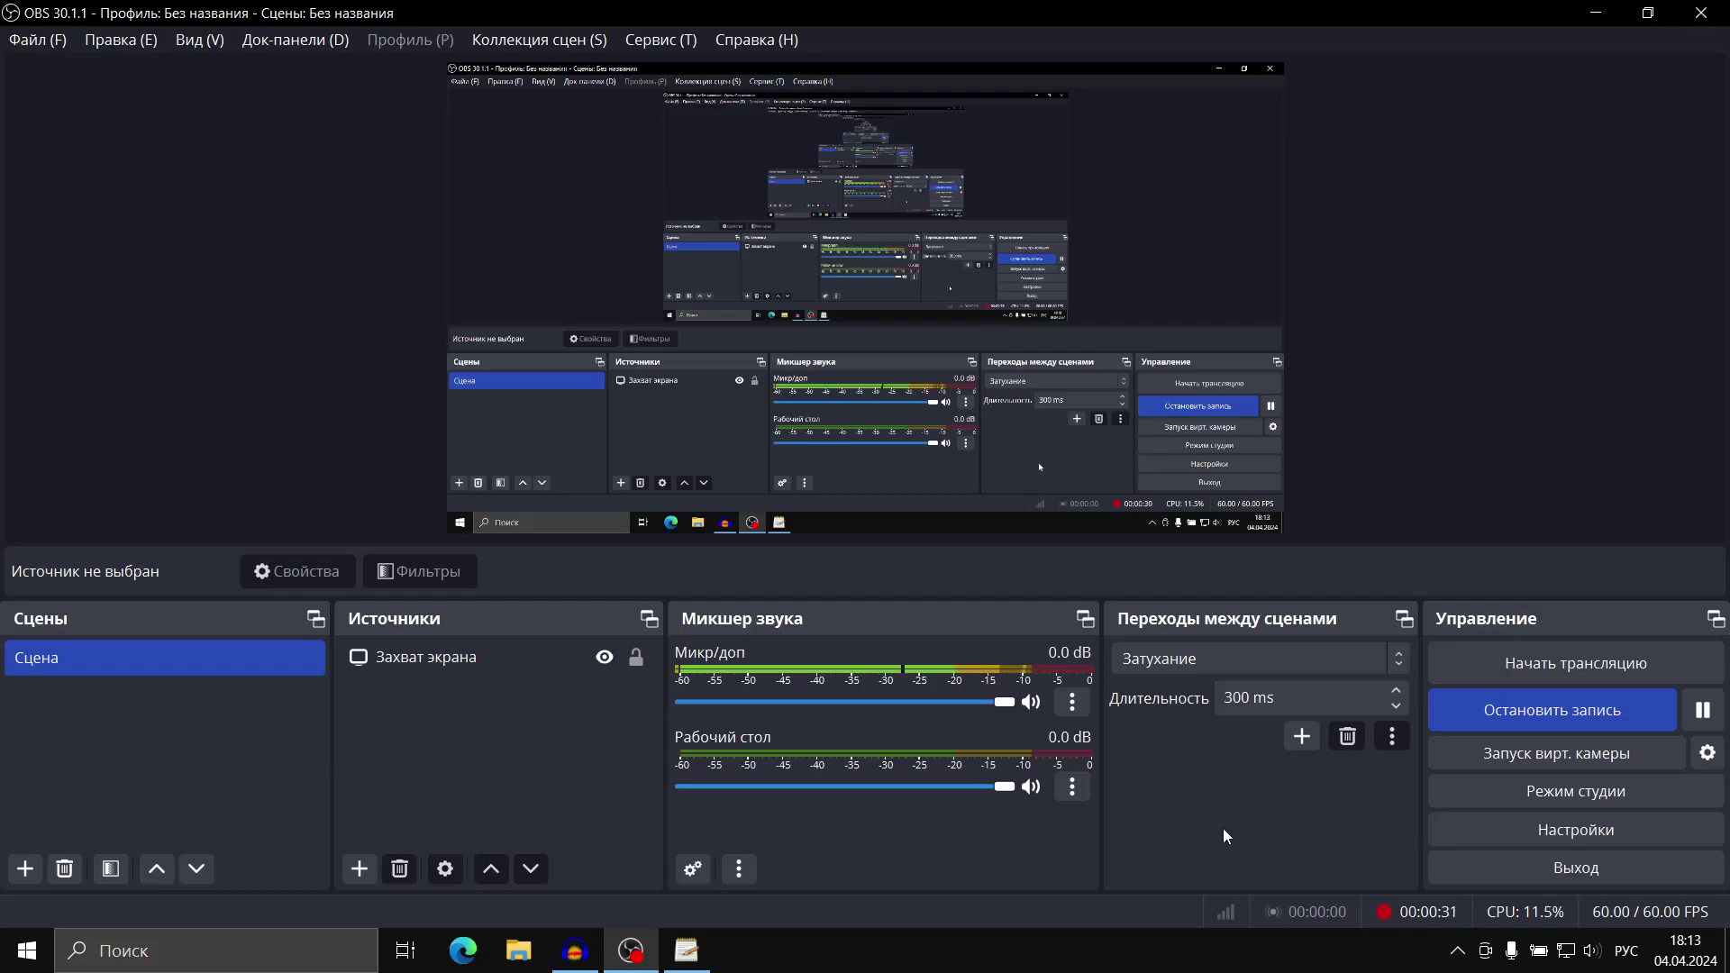
Check the level of the Fifine K658 microphone in the Windows sound recording devices and close the sound settings
{"action": "right_click", "coordinate": [1593, 951]}
{"action": "left_click", "coordinate": [1546, 894]}
{"action": "left_click", "coordinate": [214, 122]}
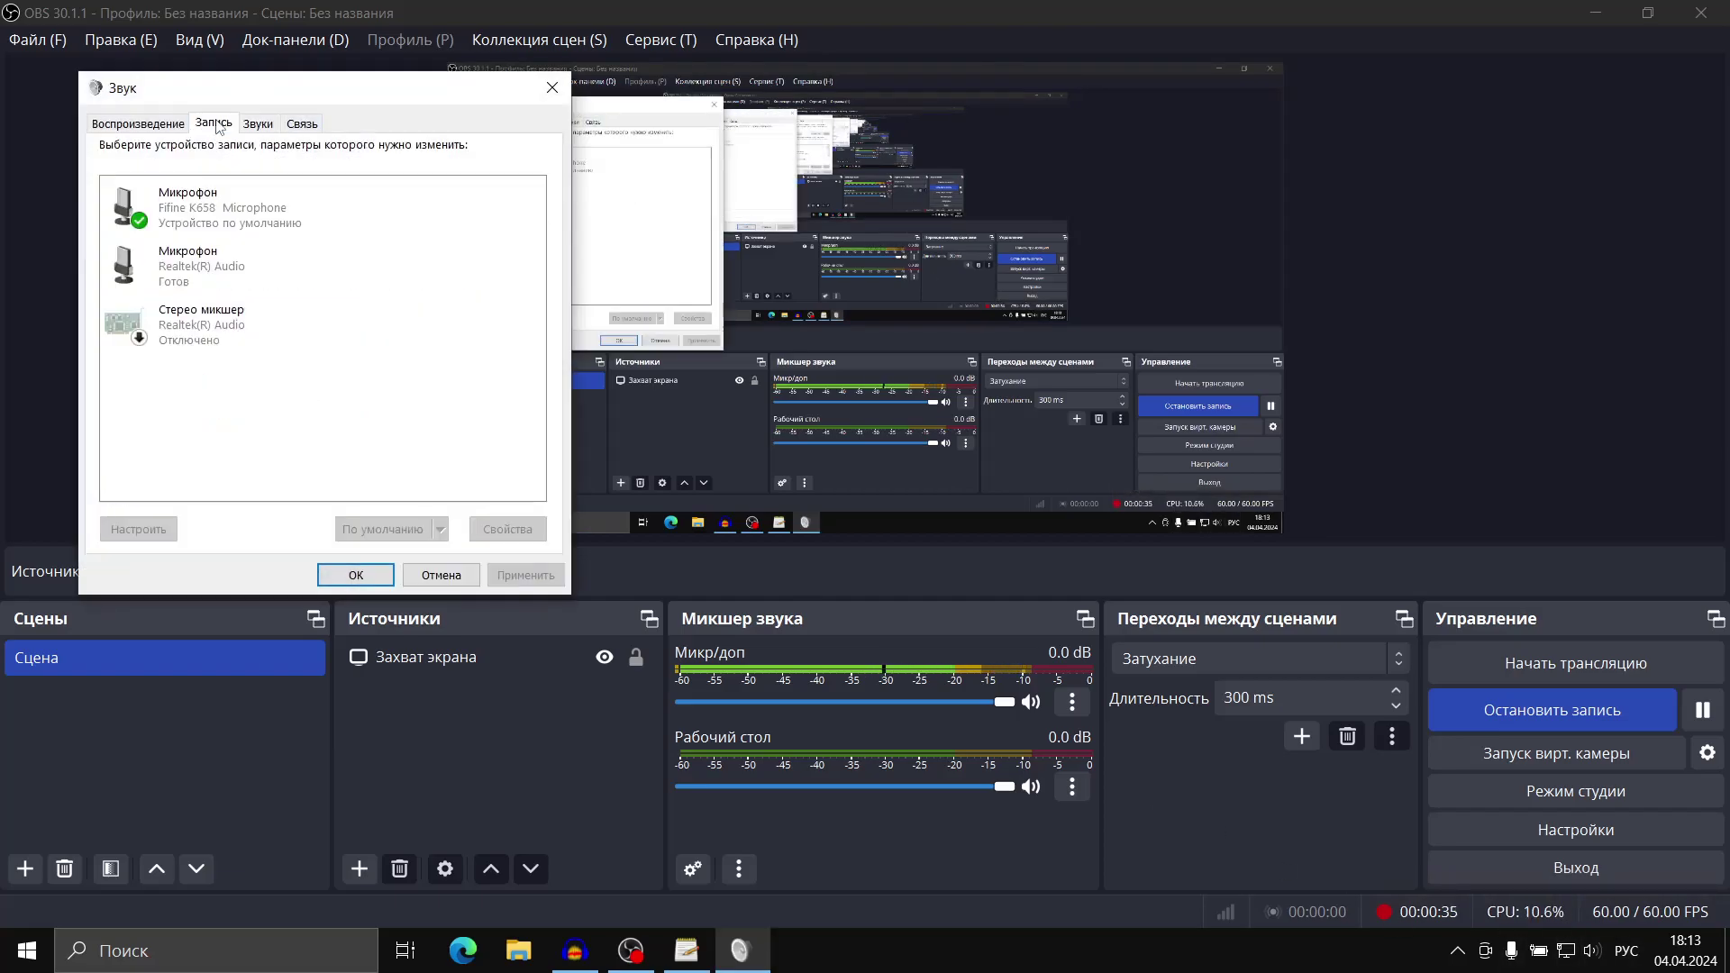
{"action": "double_click", "coordinate": [337, 207]}
{"action": "left_click", "coordinate": [268, 205]}
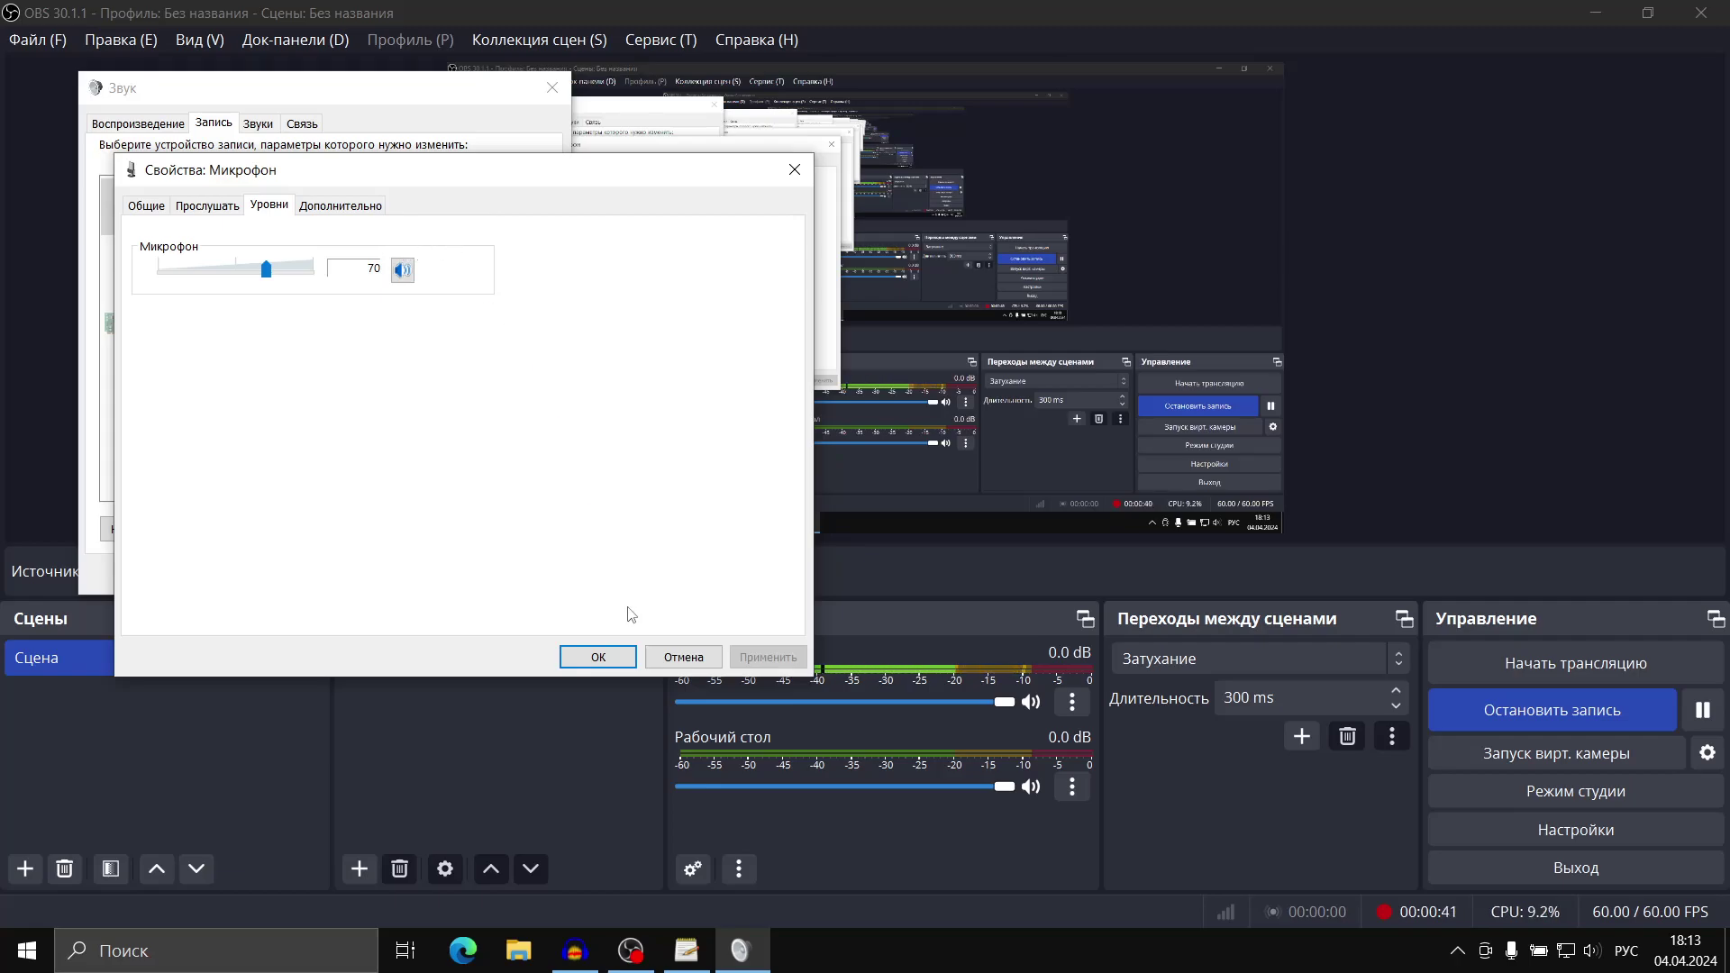
{"action": "left_click", "coordinate": [616, 658]}
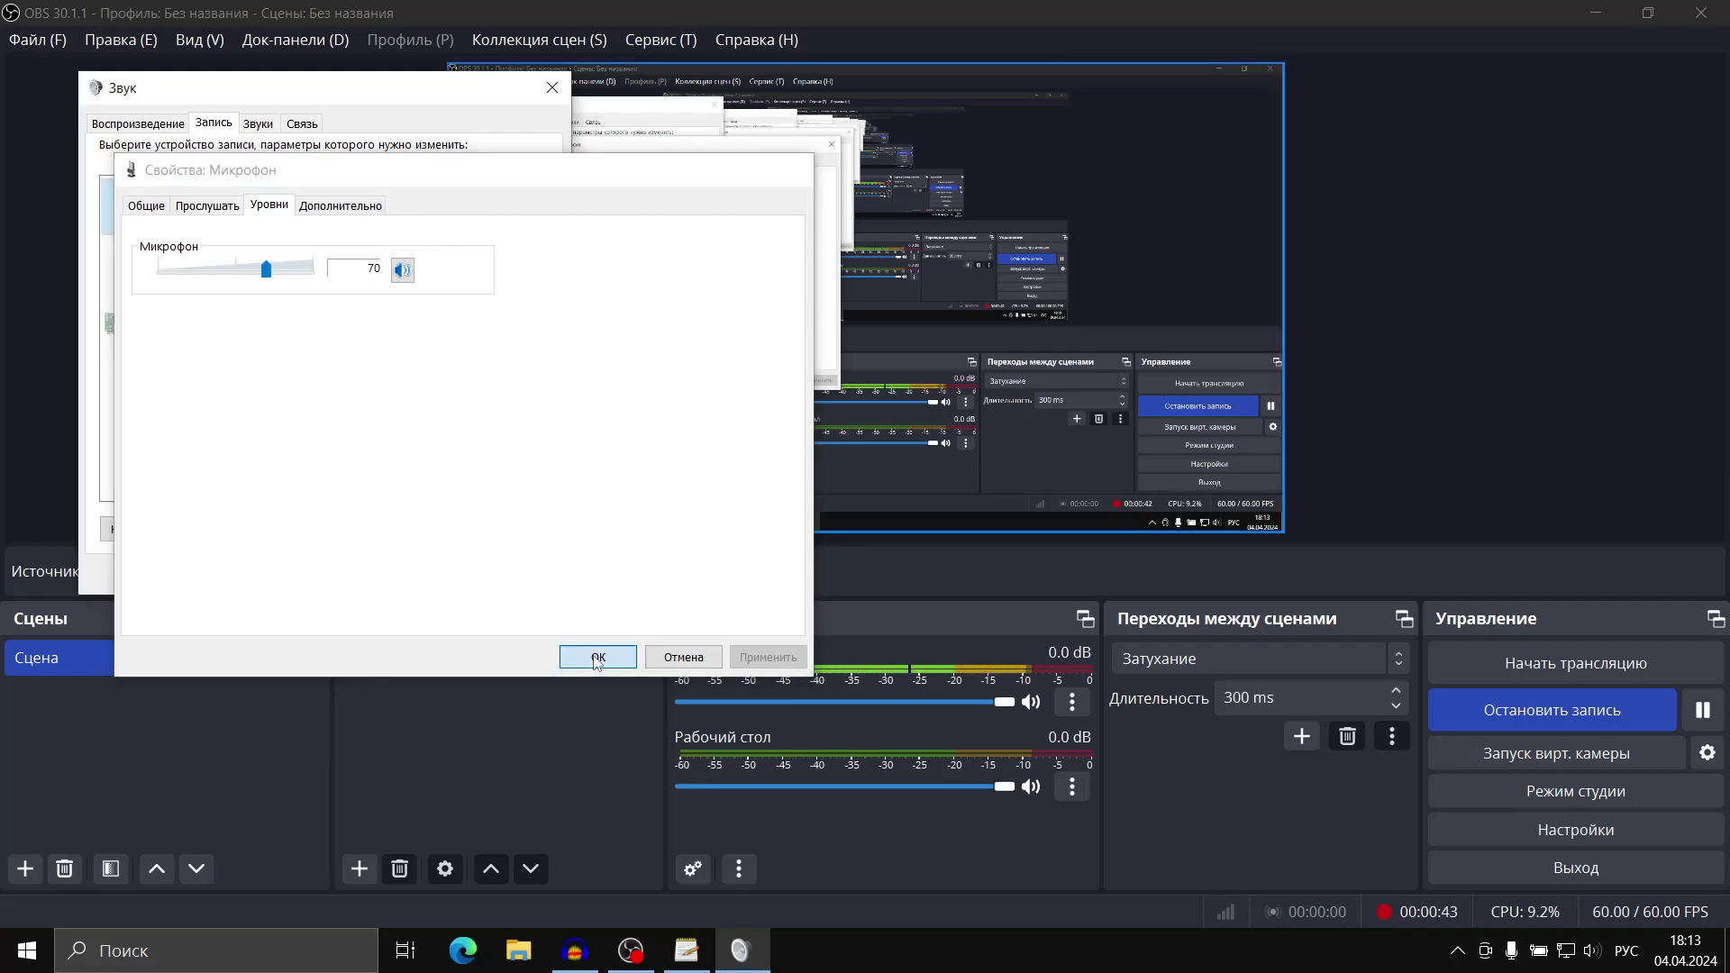
{"action": "left_click", "coordinate": [341, 574]}
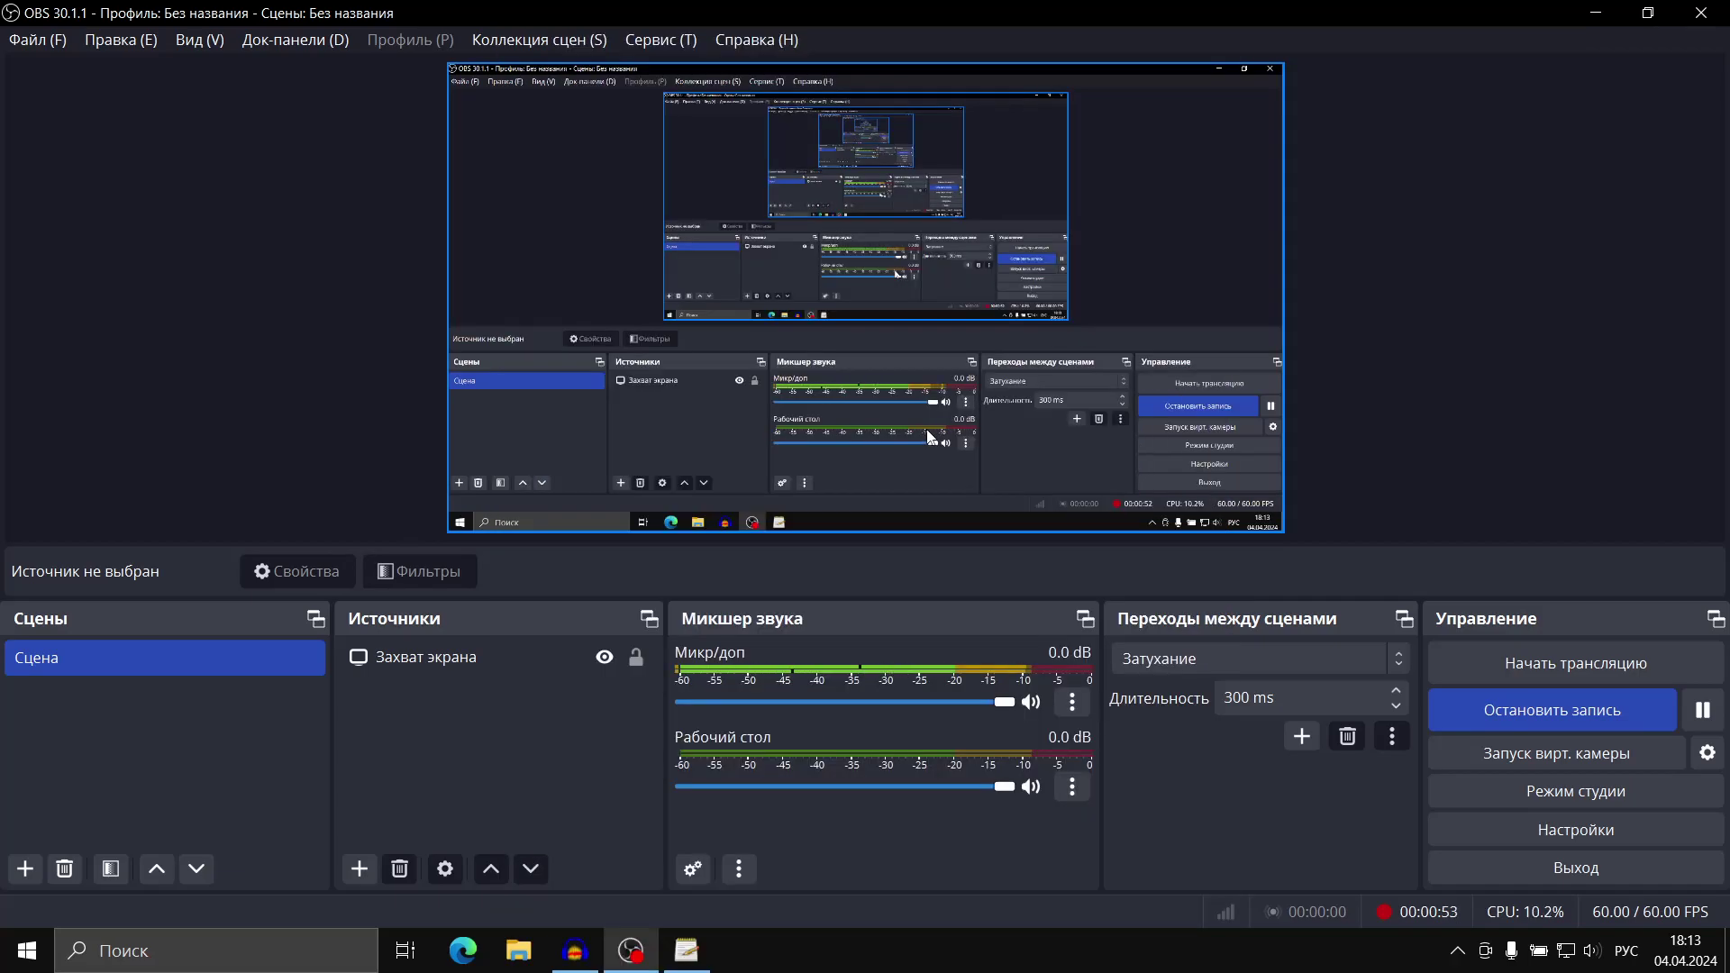
Switch to the Equalizer APO Configuration Editor and turn the microphone device entry off and back on to compare the sound
{"action": "left_click", "coordinate": [687, 951]}
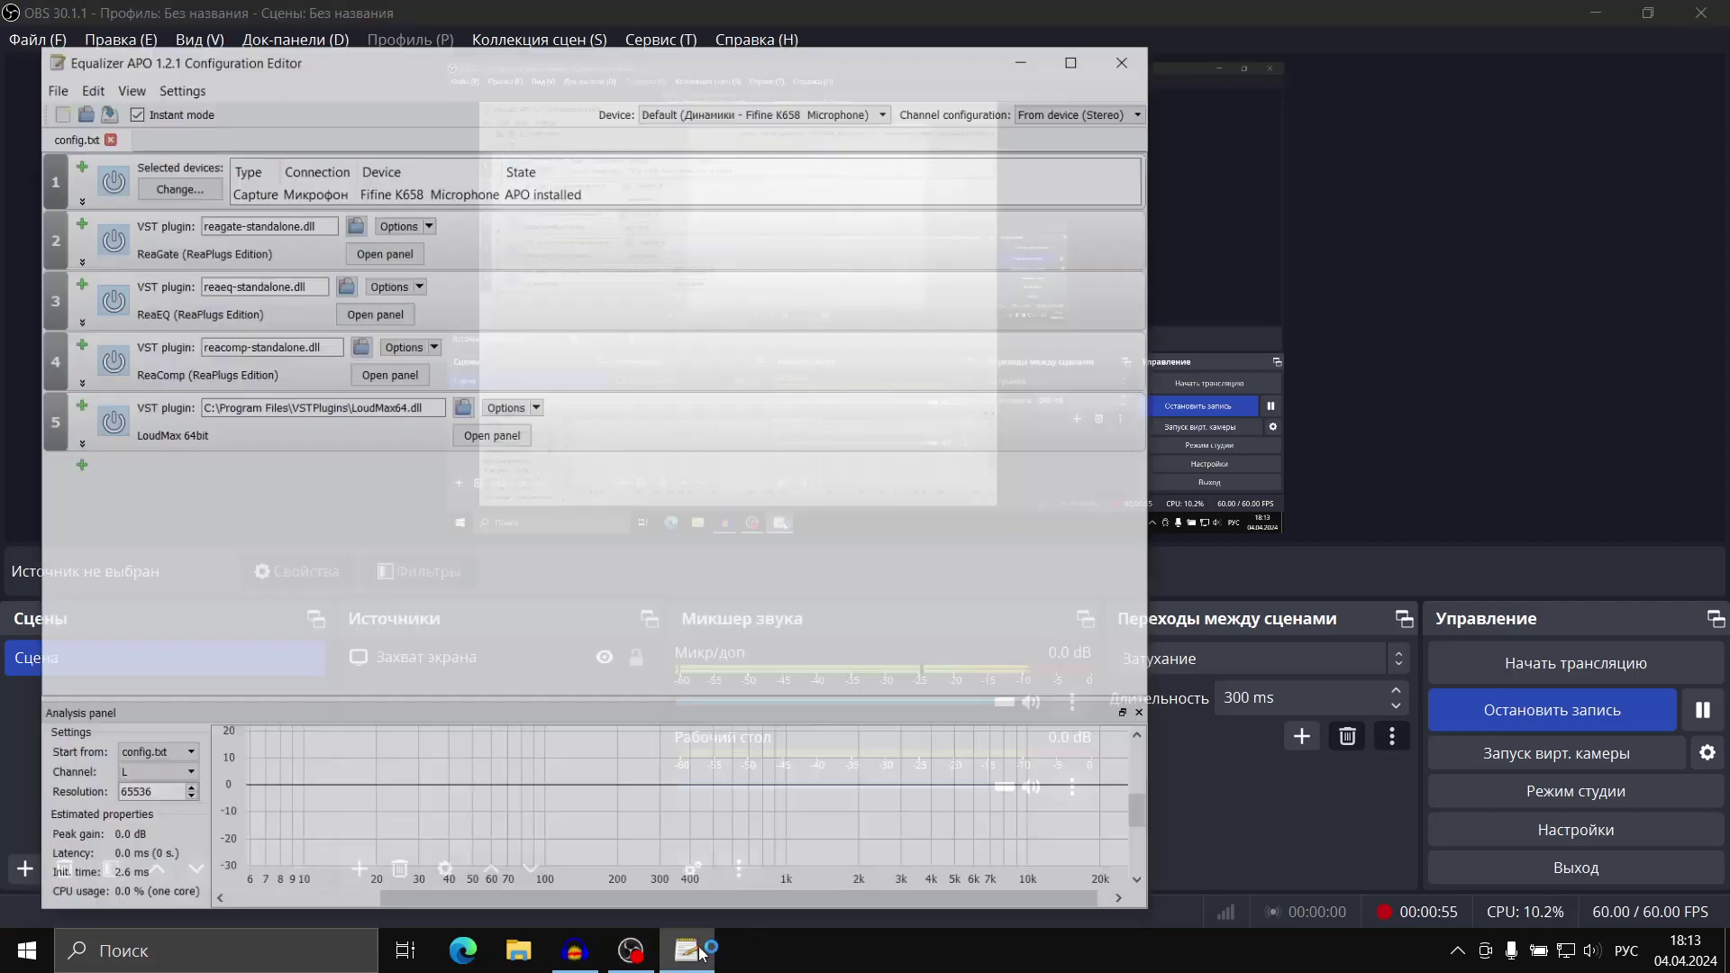
{"action": "left_click_drag", "start_coordinate": [356, 22], "coordinate": [612, 34]}
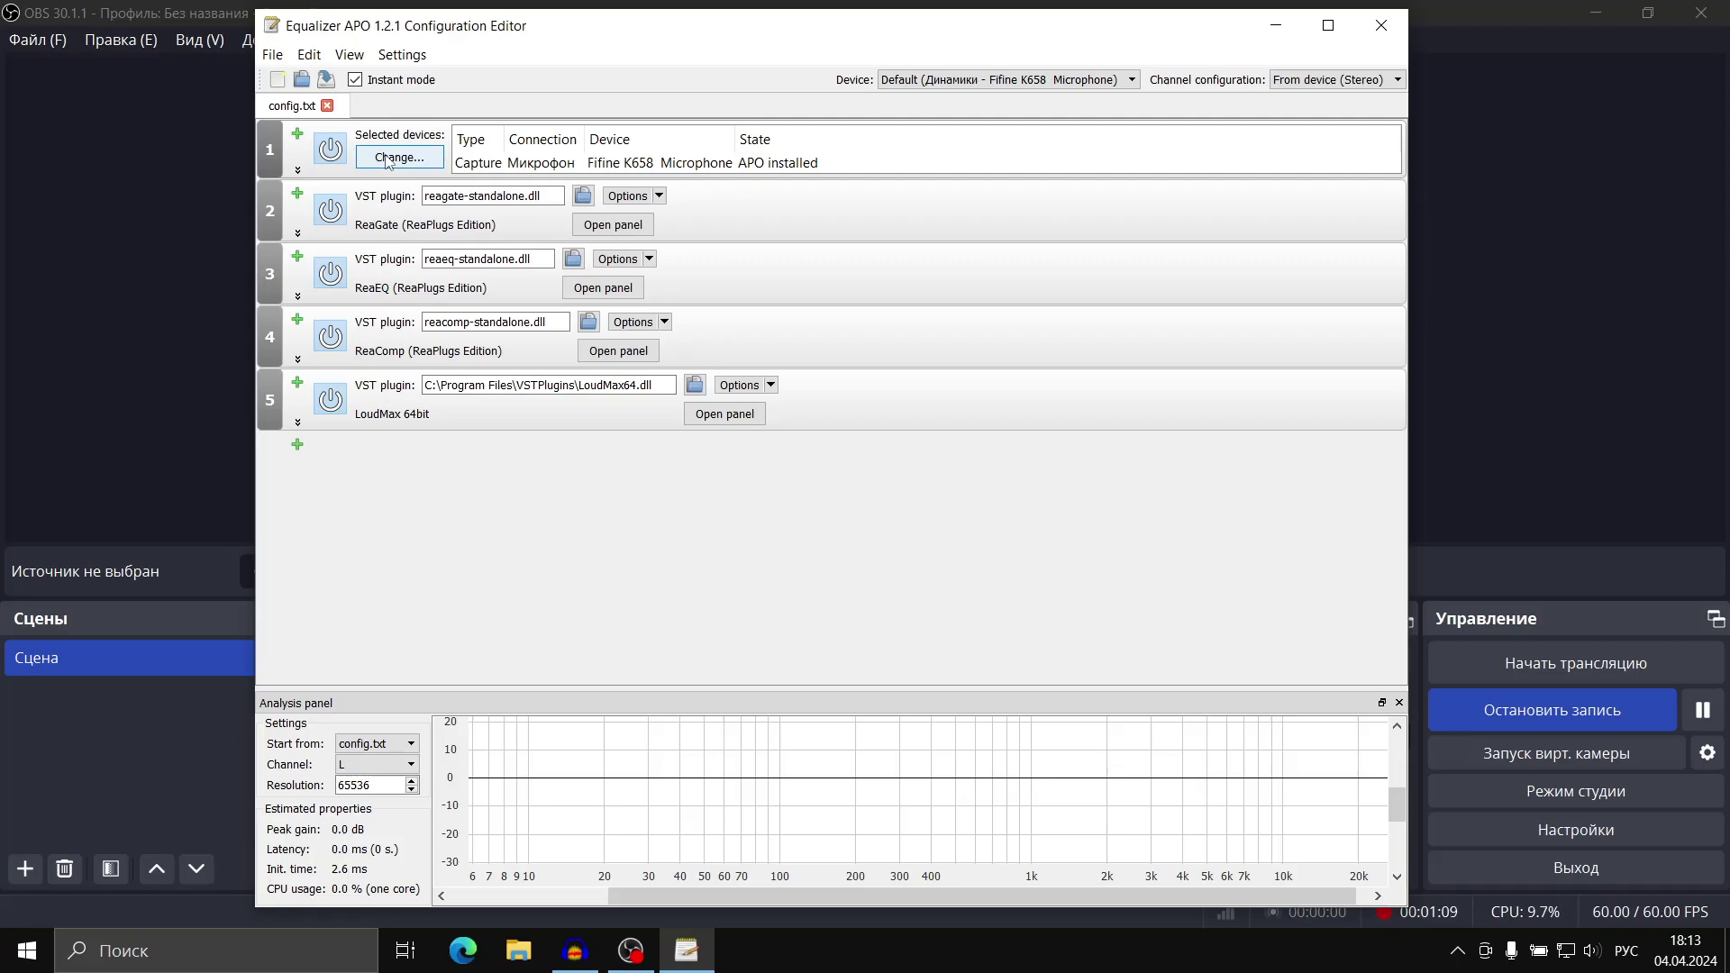
{"action": "left_click", "coordinate": [330, 149]}
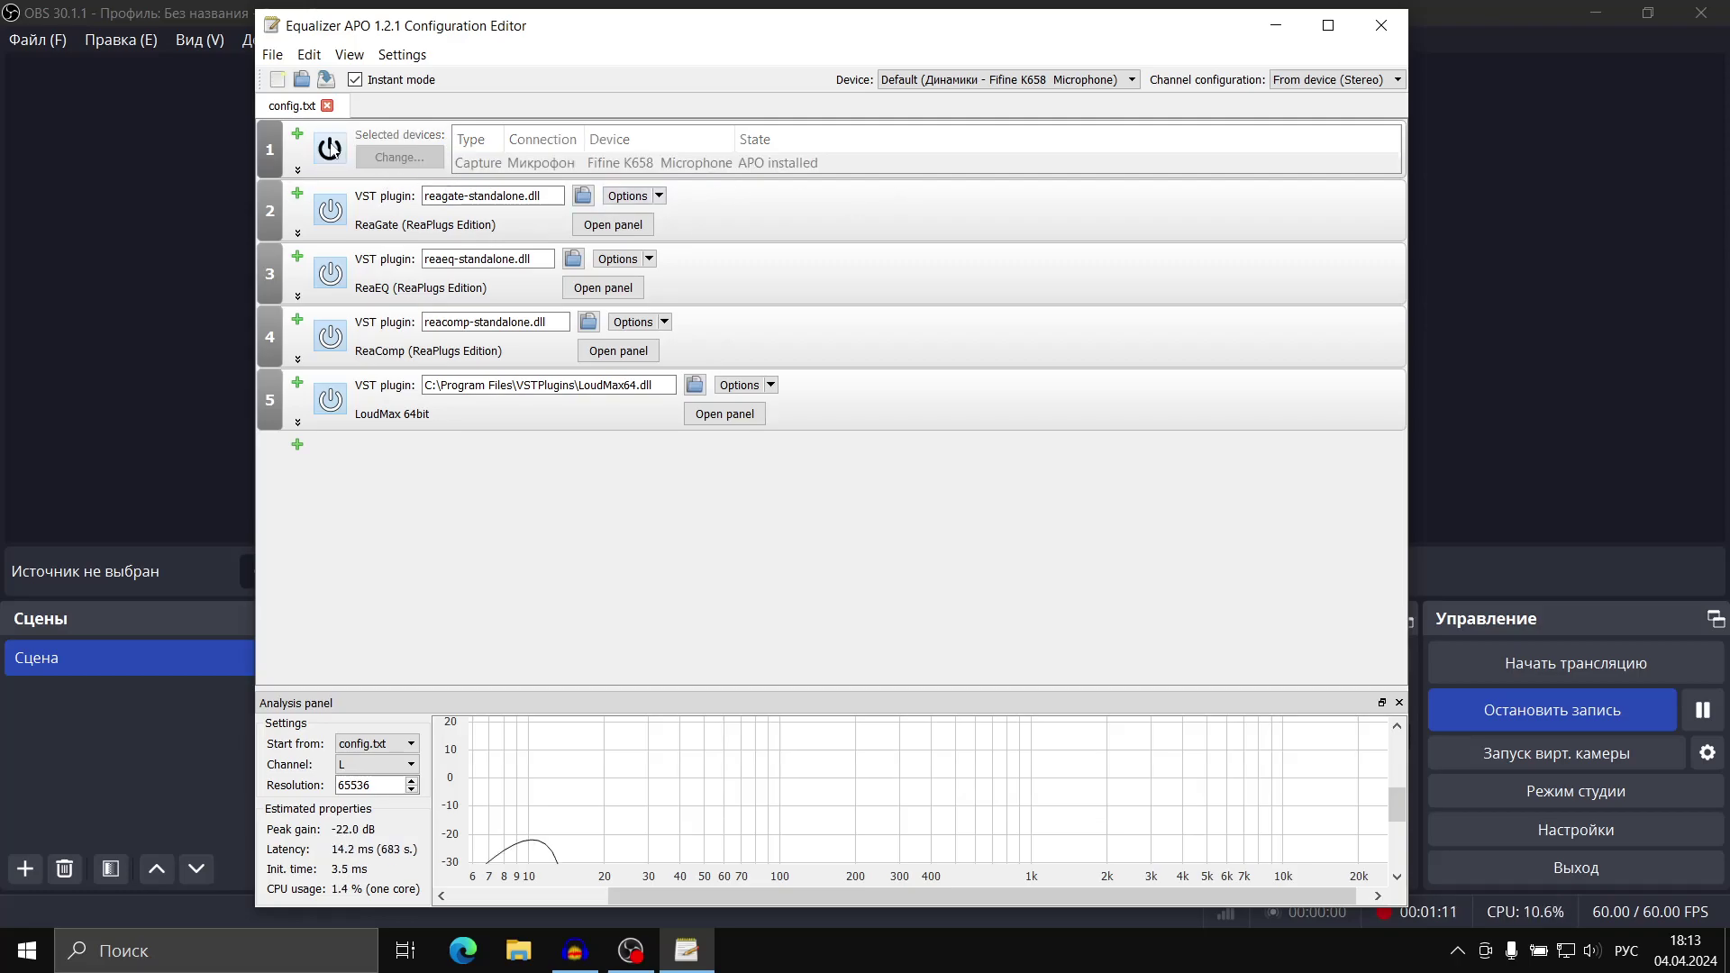
{"action": "left_click_drag", "start_coordinate": [424, 25], "coordinate": [788, 48]}
{"action": "left_click", "coordinate": [694, 171]}
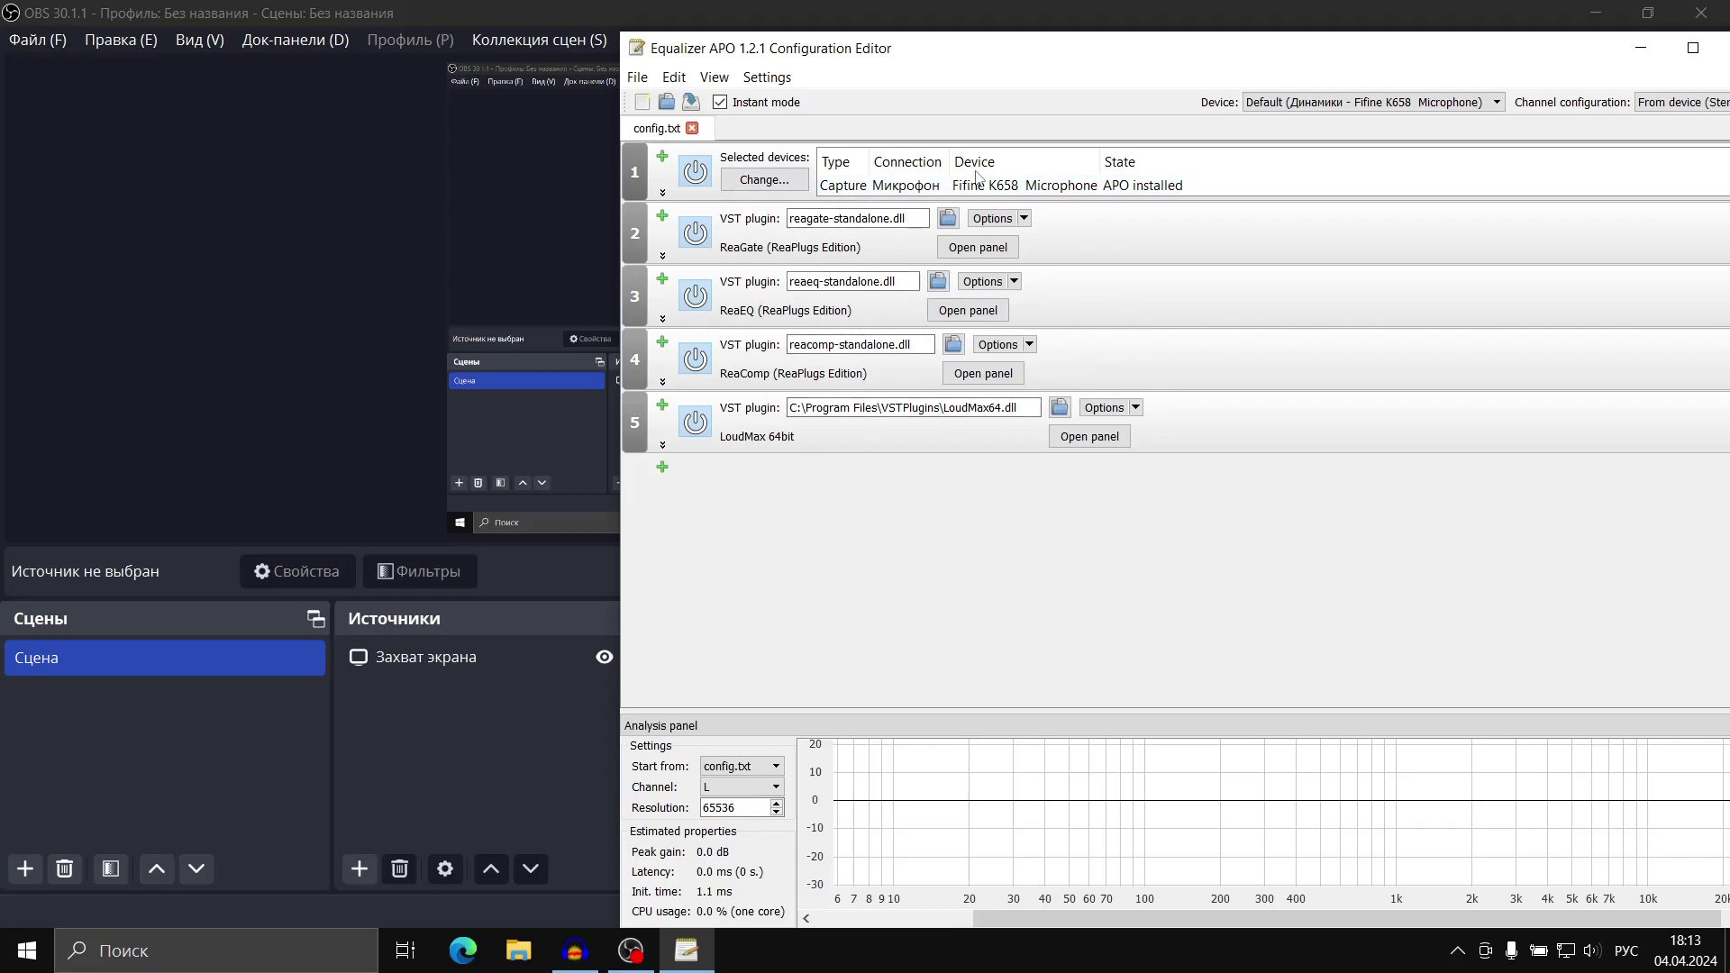
Review the ReaGate threshold against the microphone level meter in the OBS audio mixer and accept the plugin's settings
{"action": "left_click", "coordinate": [963, 248]}
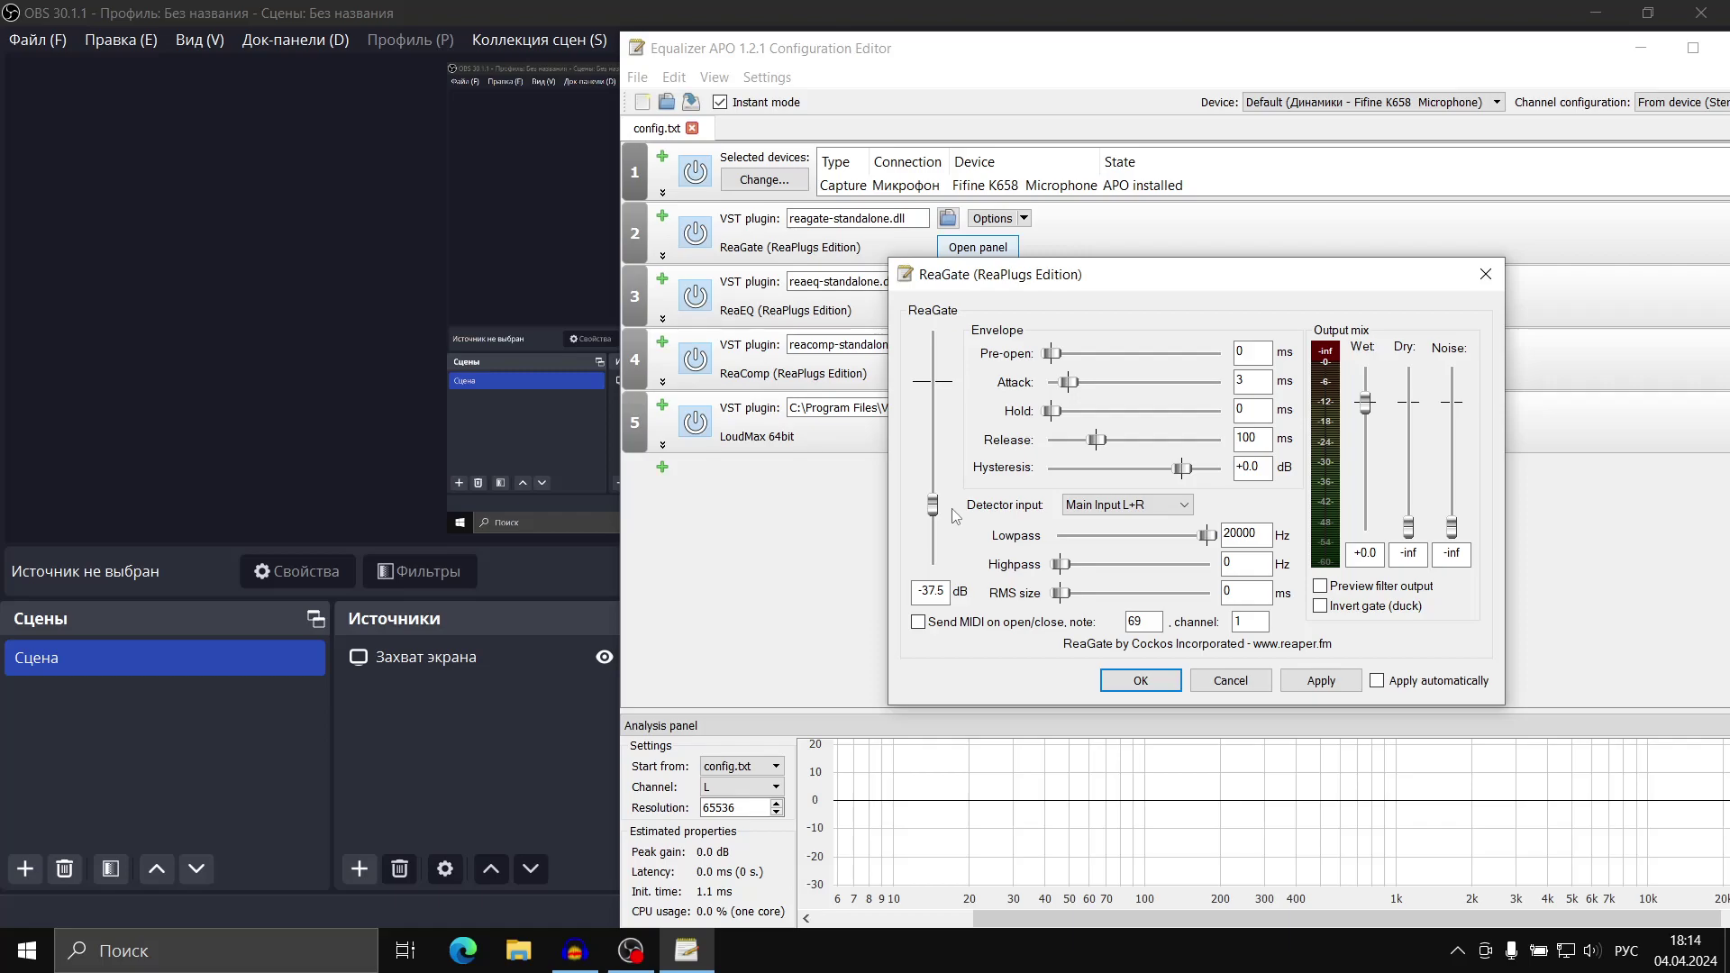
{"action": "left_click", "coordinate": [233, 307]}
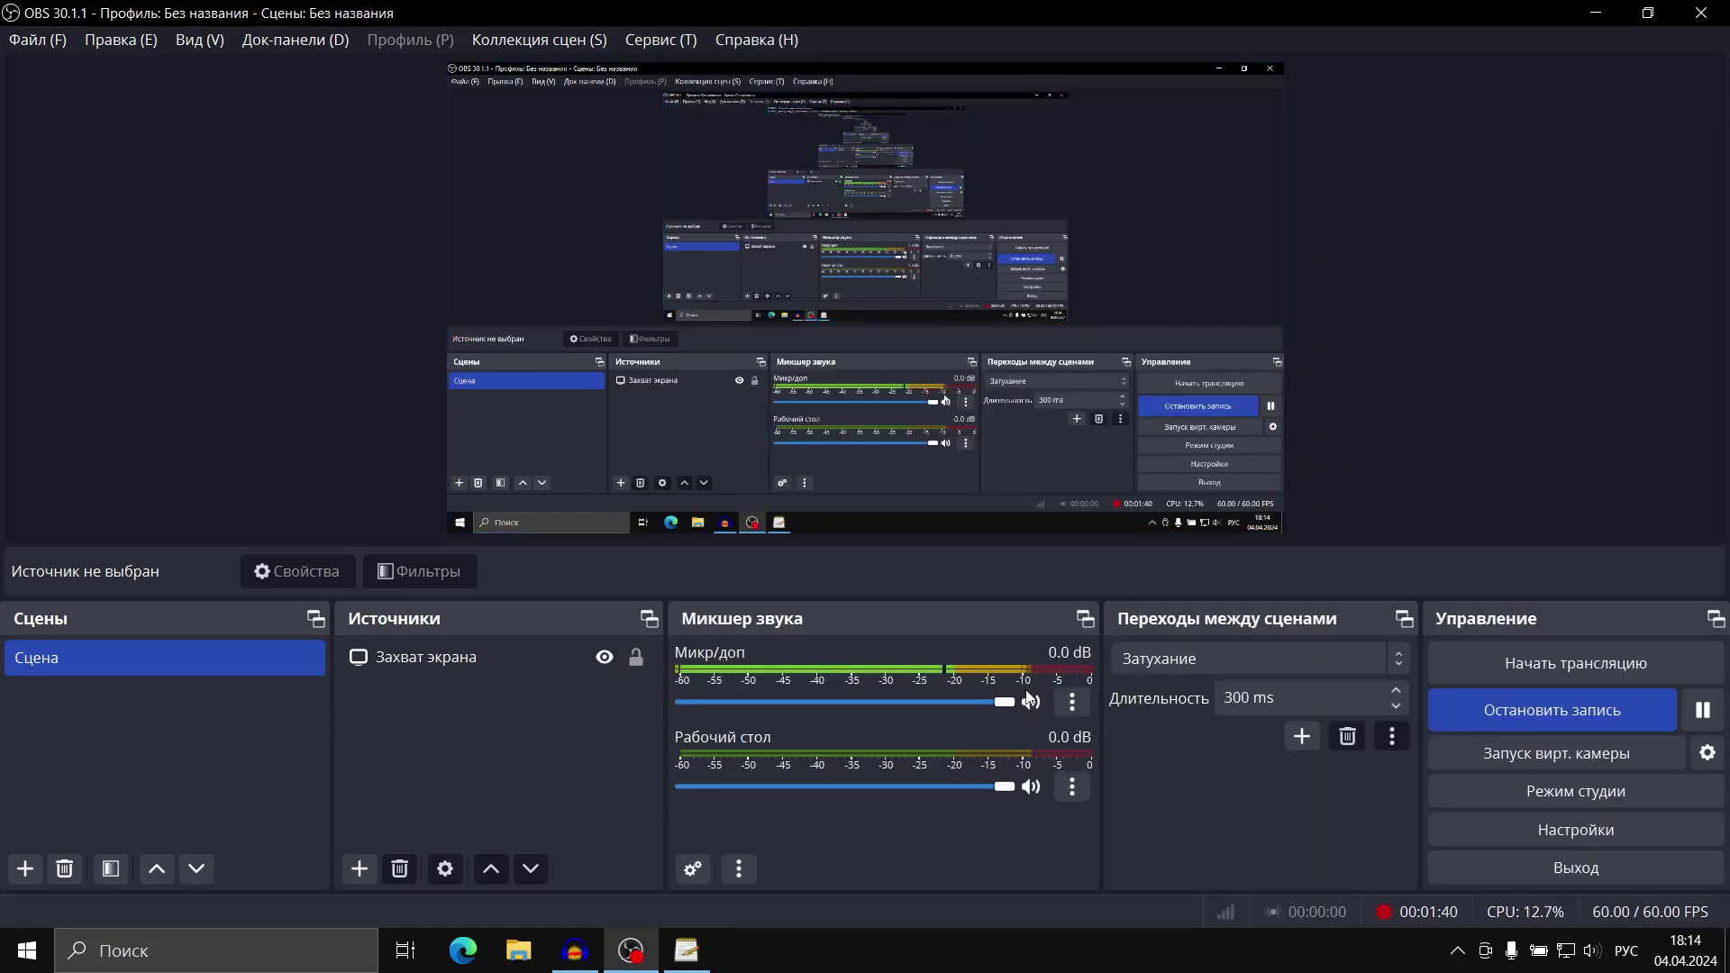
{"action": "left_click", "coordinate": [687, 951]}
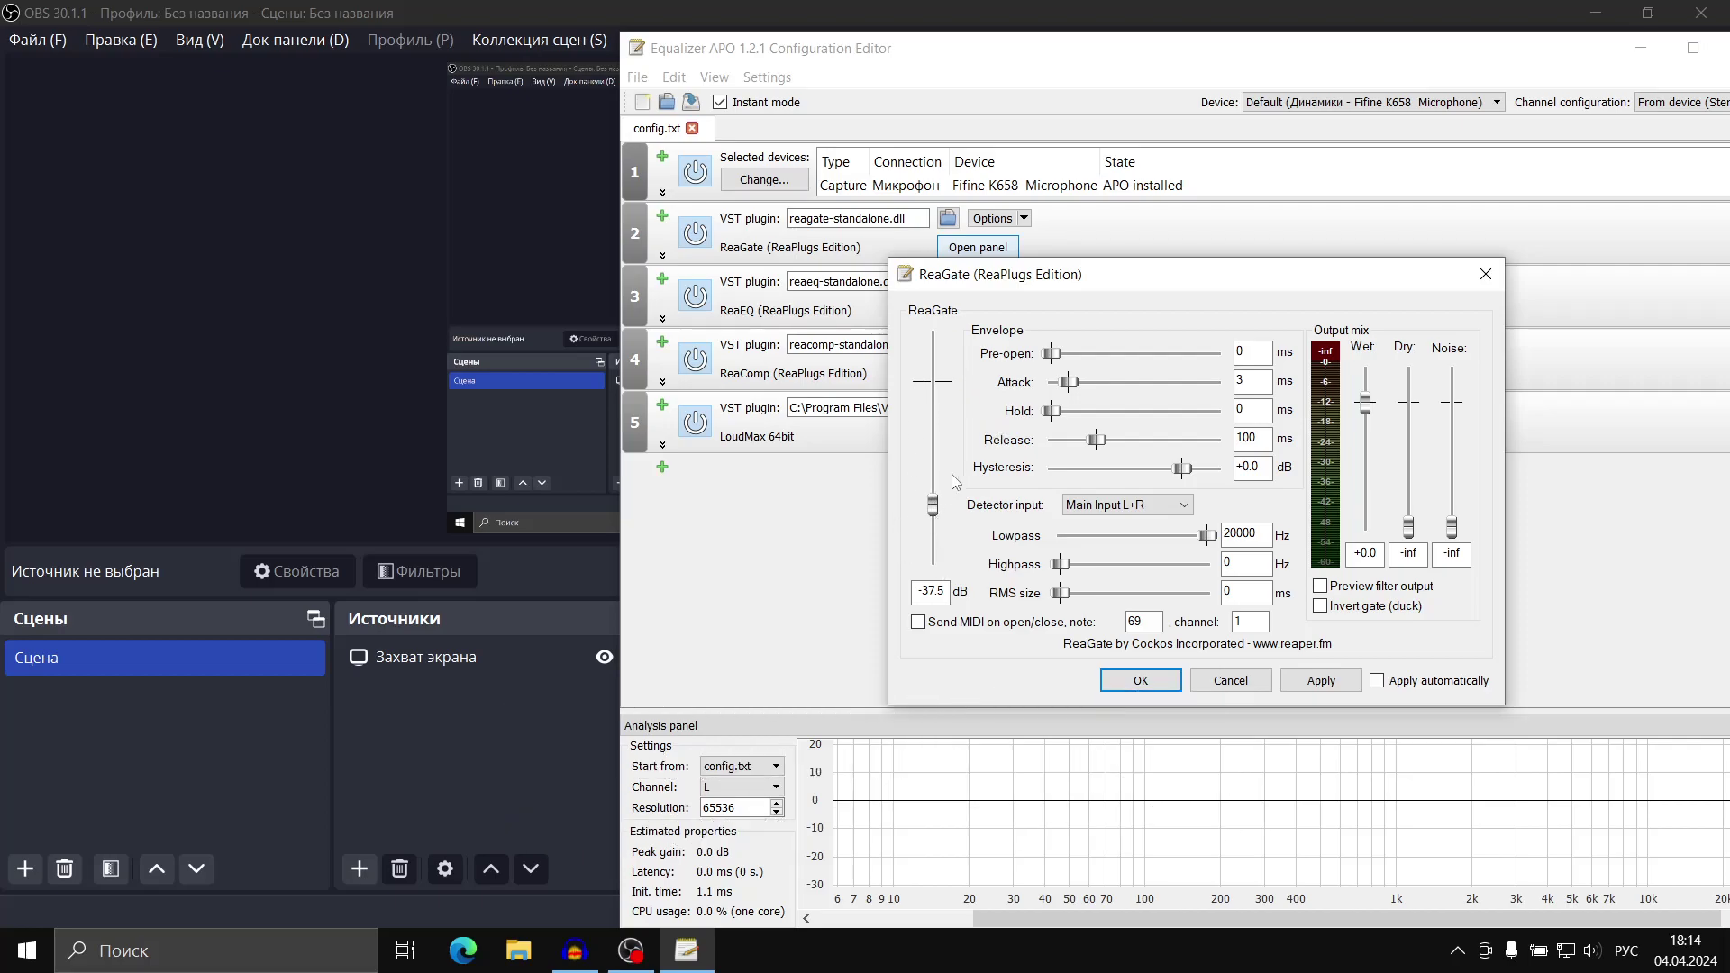
{"action": "left_click", "coordinate": [177, 351]}
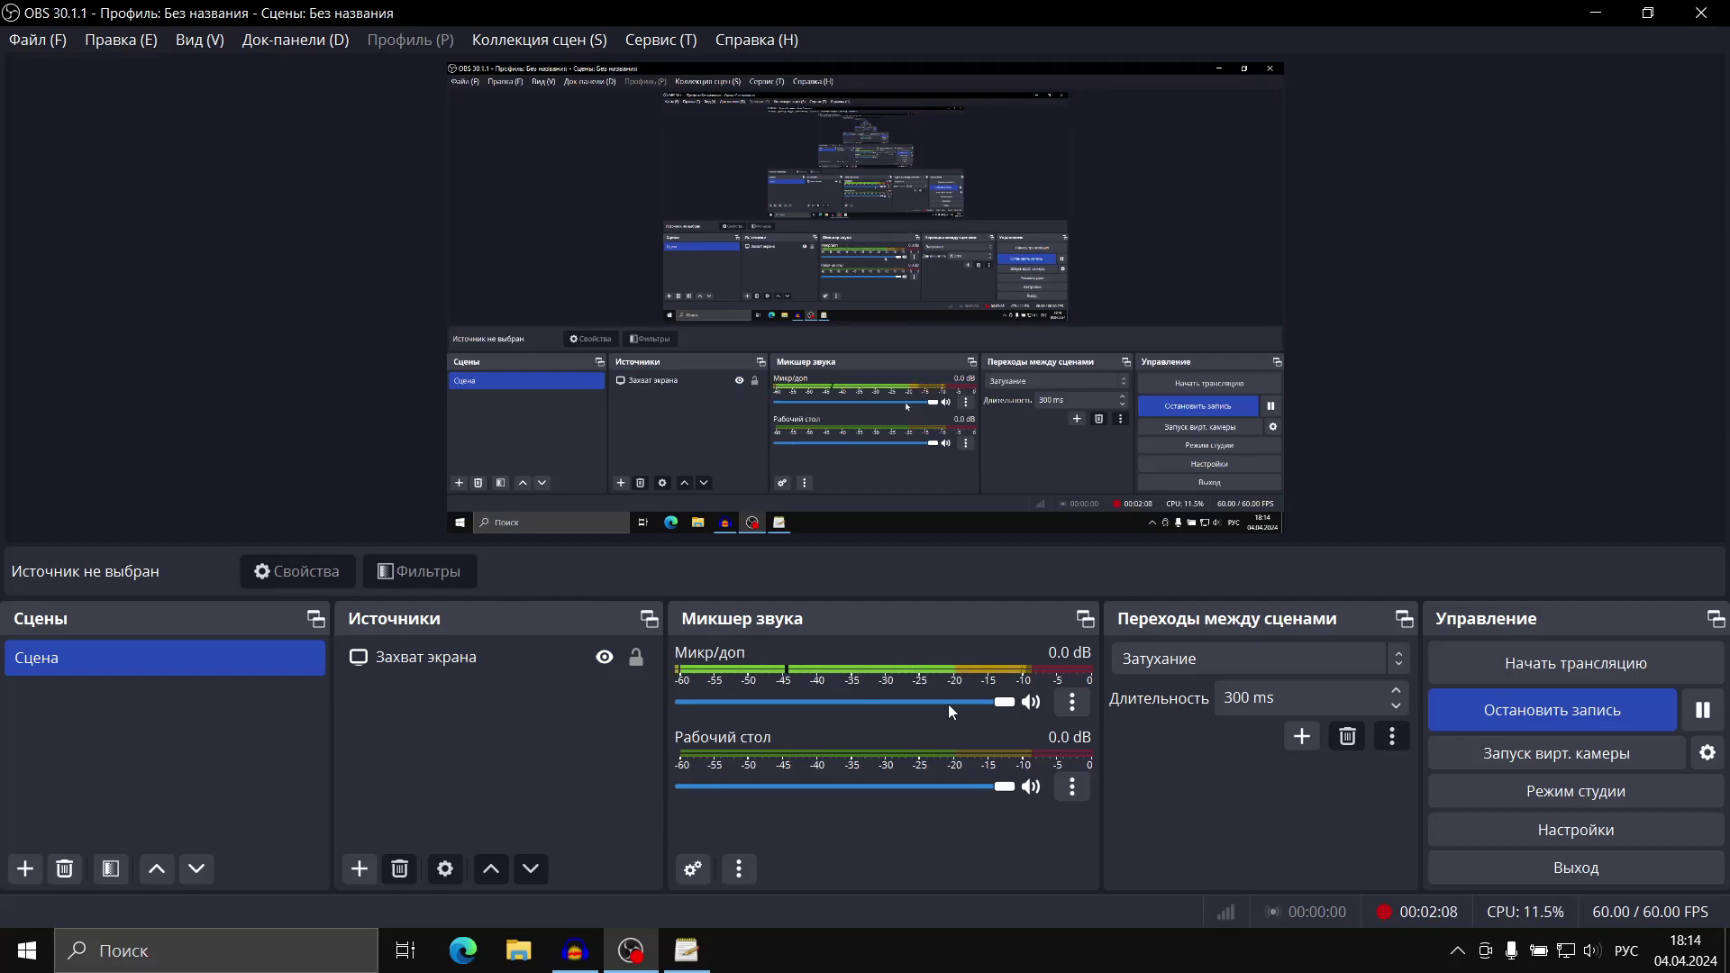
{"action": "left_click", "coordinate": [687, 951]}
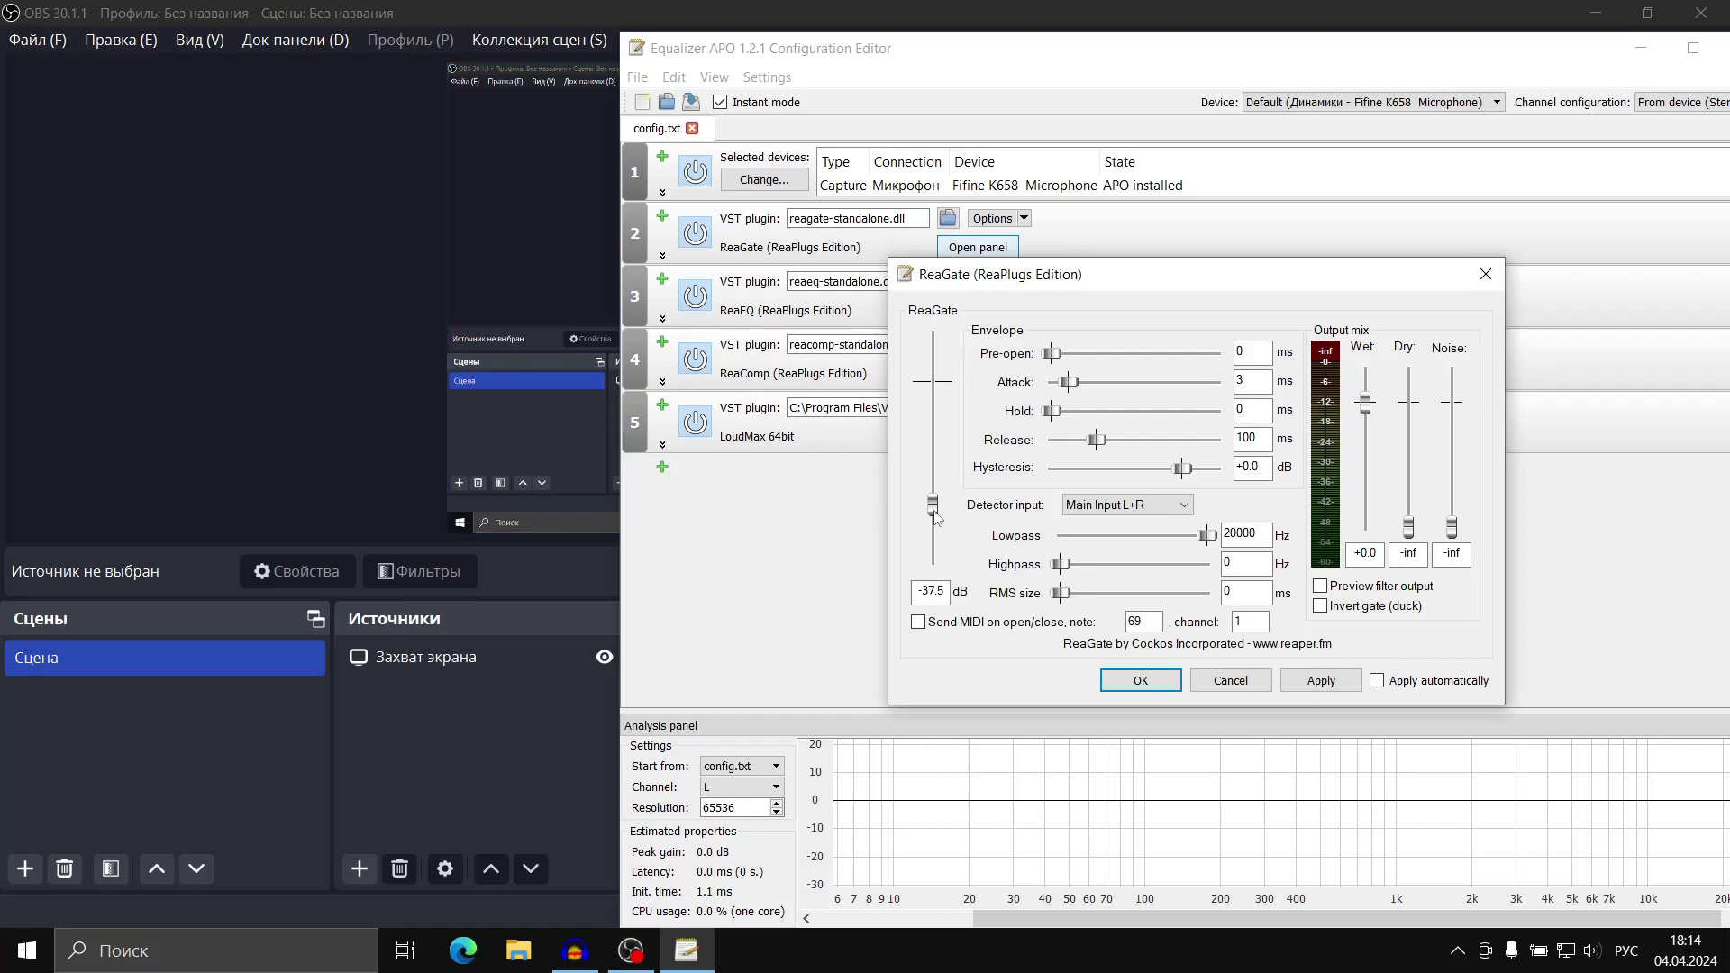
{"action": "left_click", "coordinate": [1146, 682]}
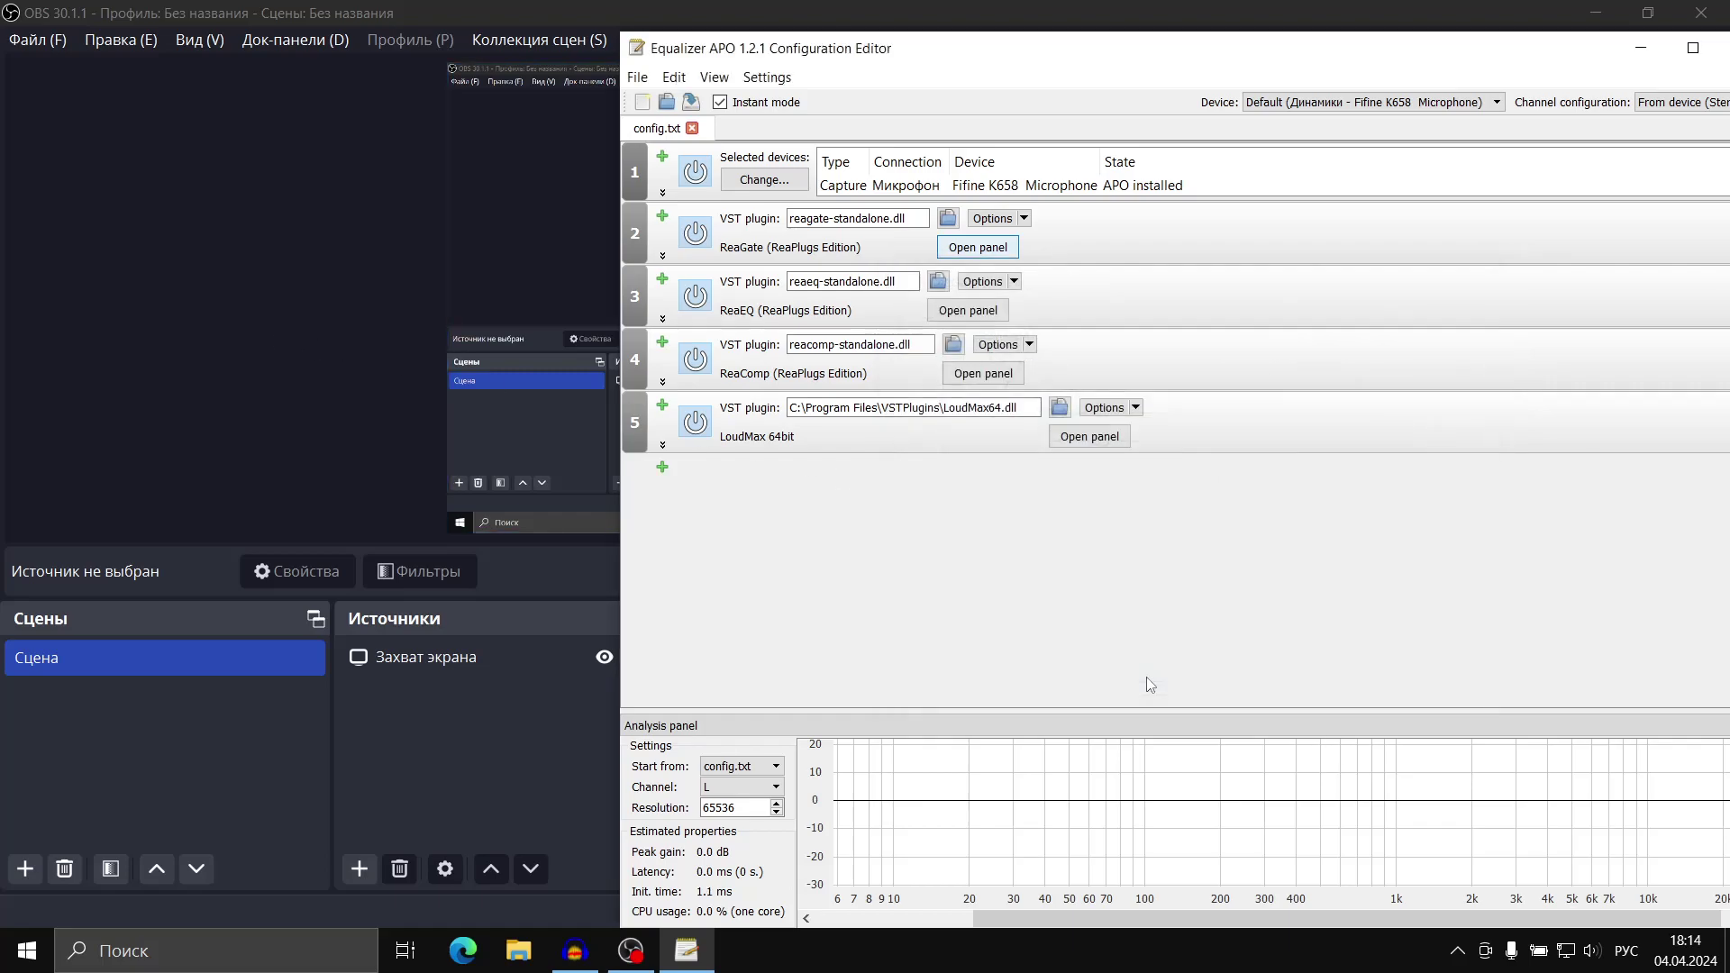
Review the four ReaEQ bands from the high pass to the high shelf and apply the equalizer settings
{"action": "left_click", "coordinate": [962, 312]}
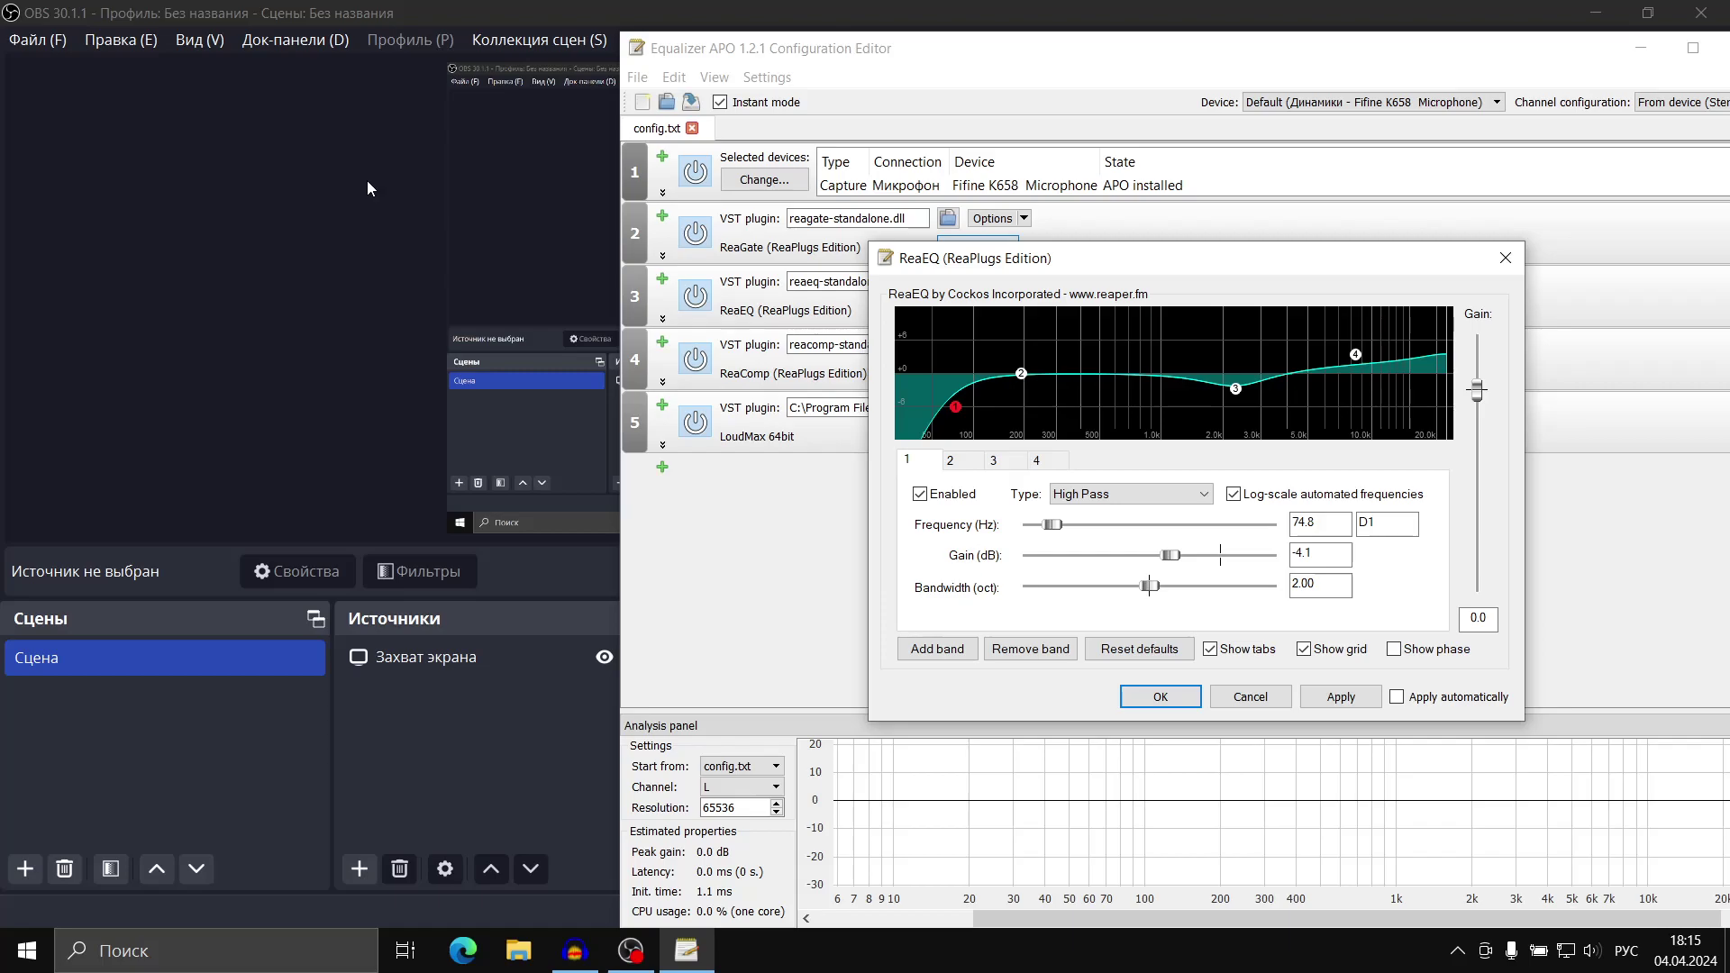
{"action": "mouse_move", "coordinate": [955, 412]}
{"action": "left_click", "coordinate": [1020, 375]}
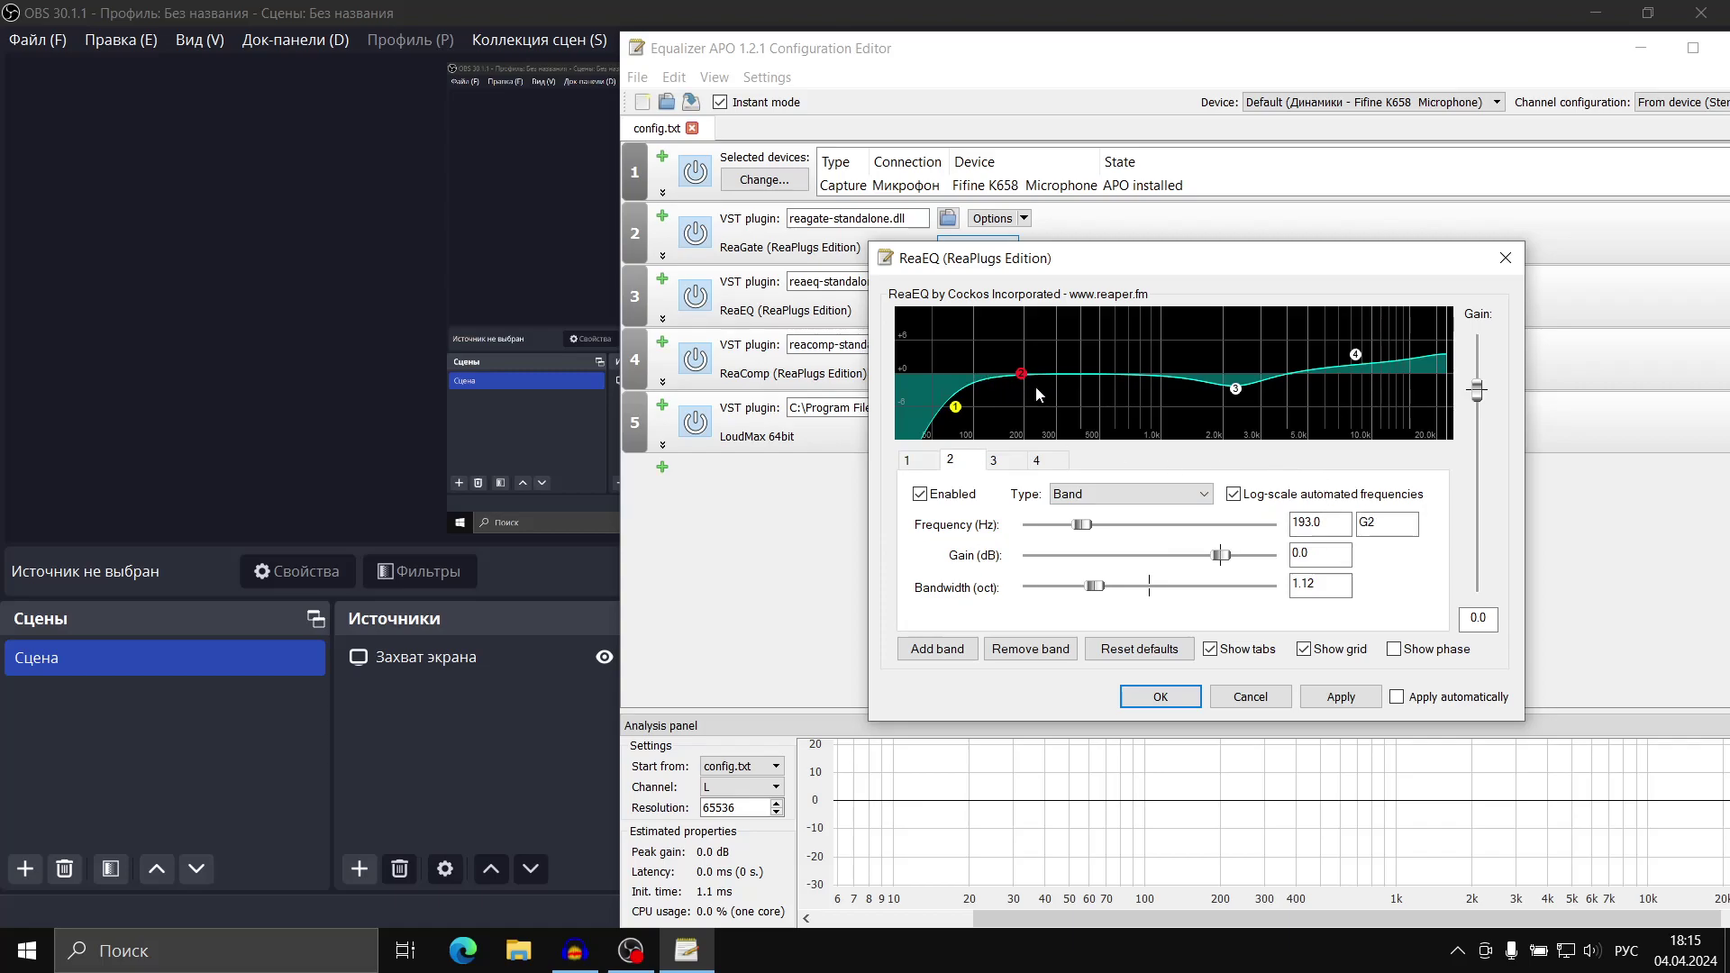
{"action": "mouse_move", "coordinate": [1027, 380]}
{"action": "left_click", "coordinate": [1235, 389]}
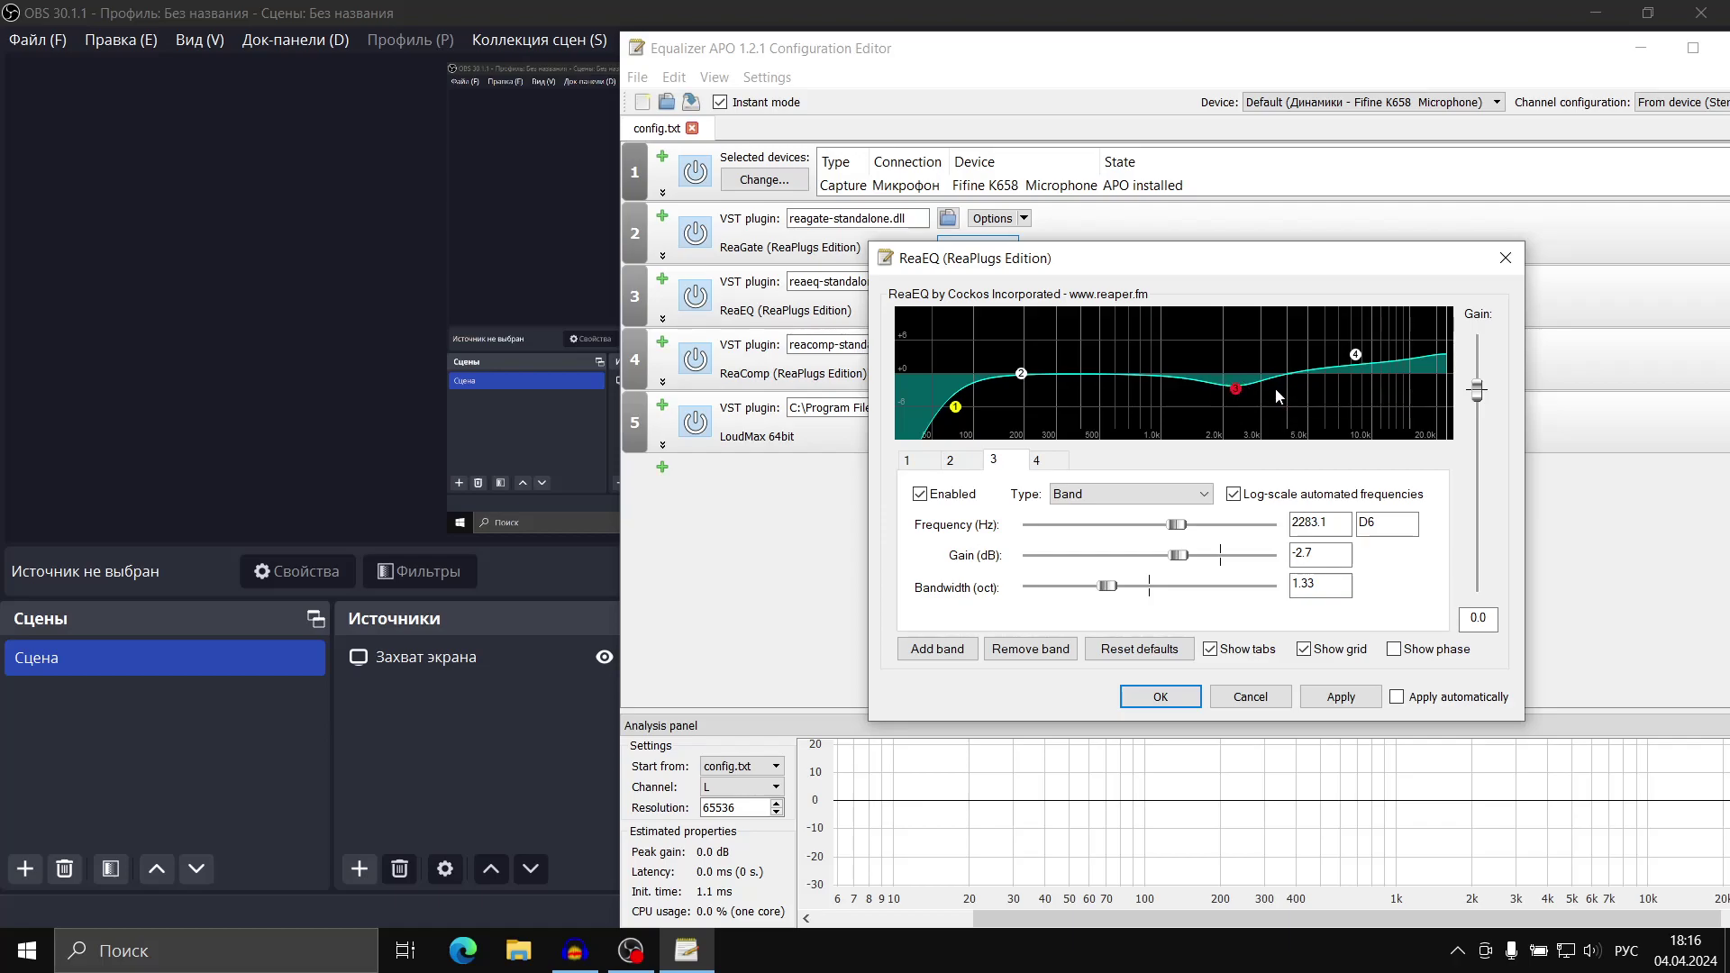
{"action": "left_click", "coordinate": [1357, 360]}
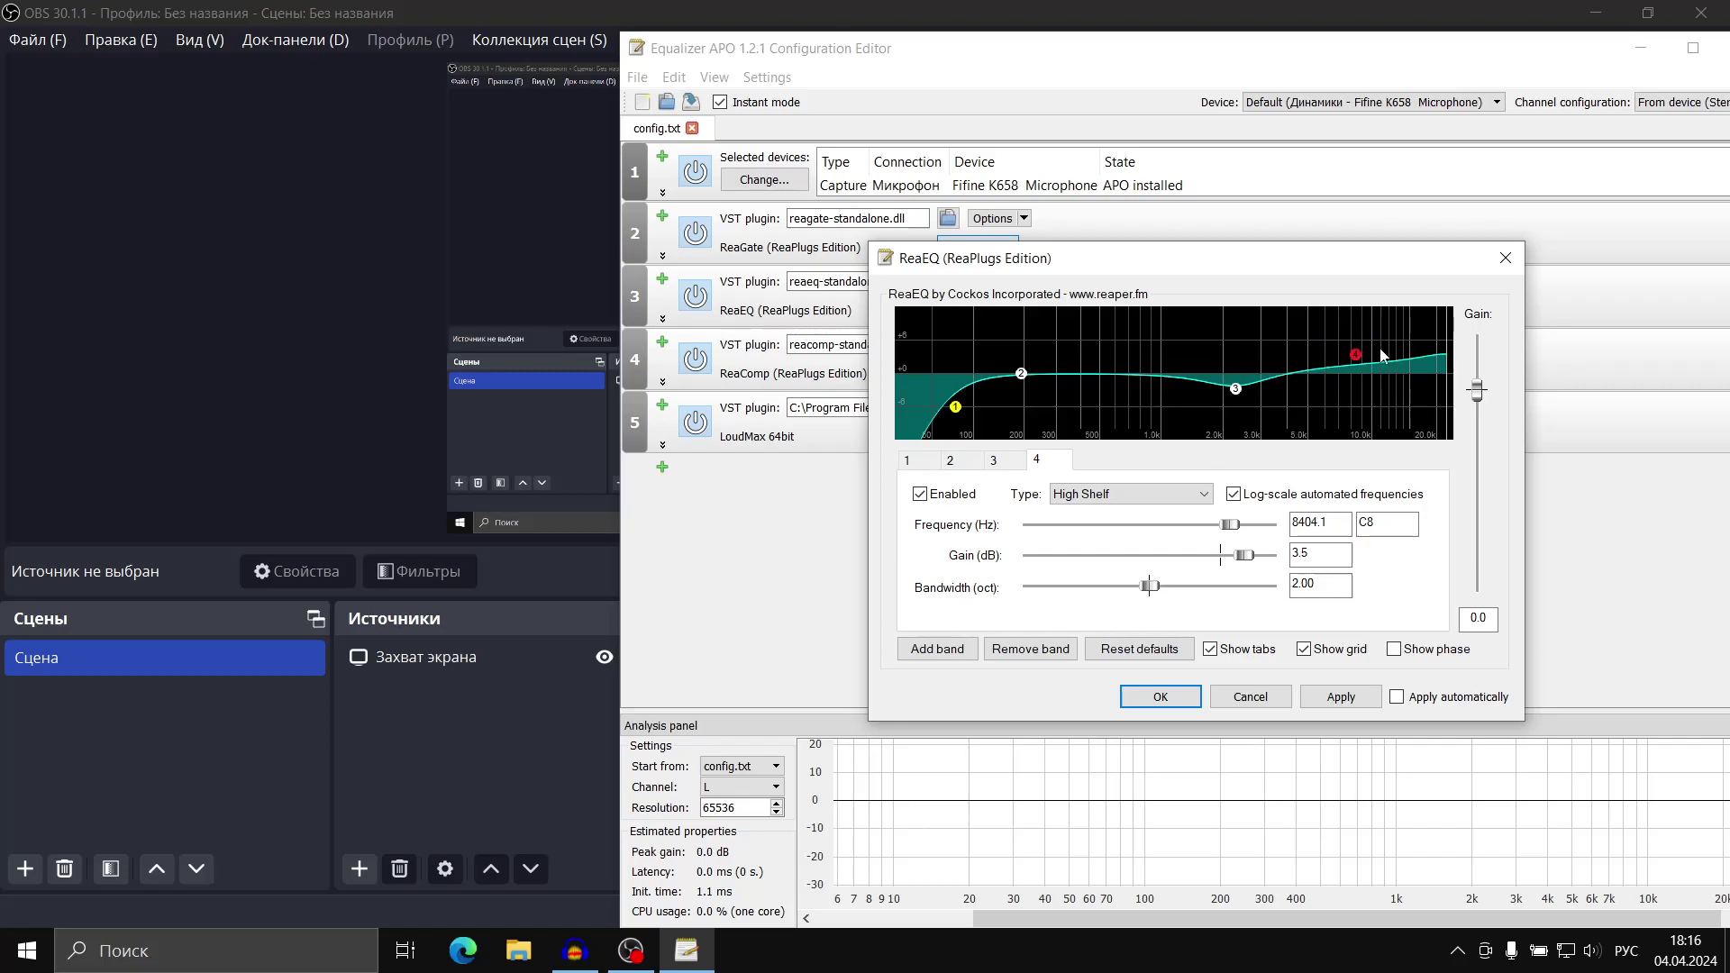
{"action": "left_click", "coordinate": [1349, 697]}
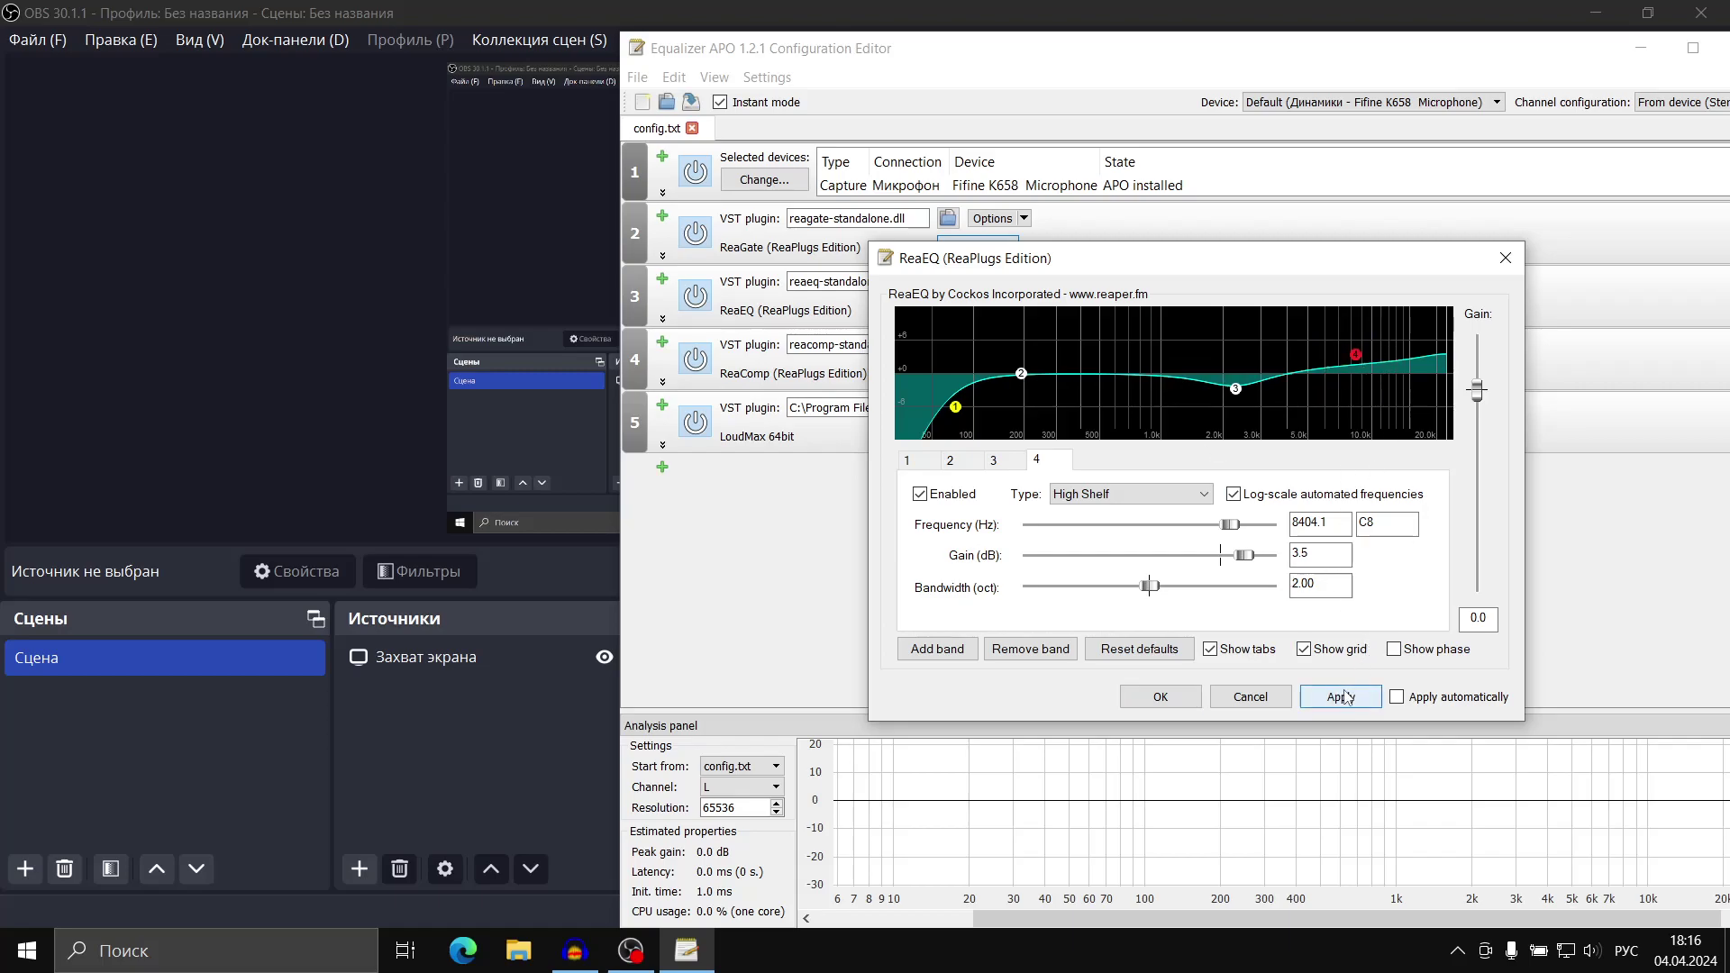
{"action": "left_click", "coordinate": [1161, 698]}
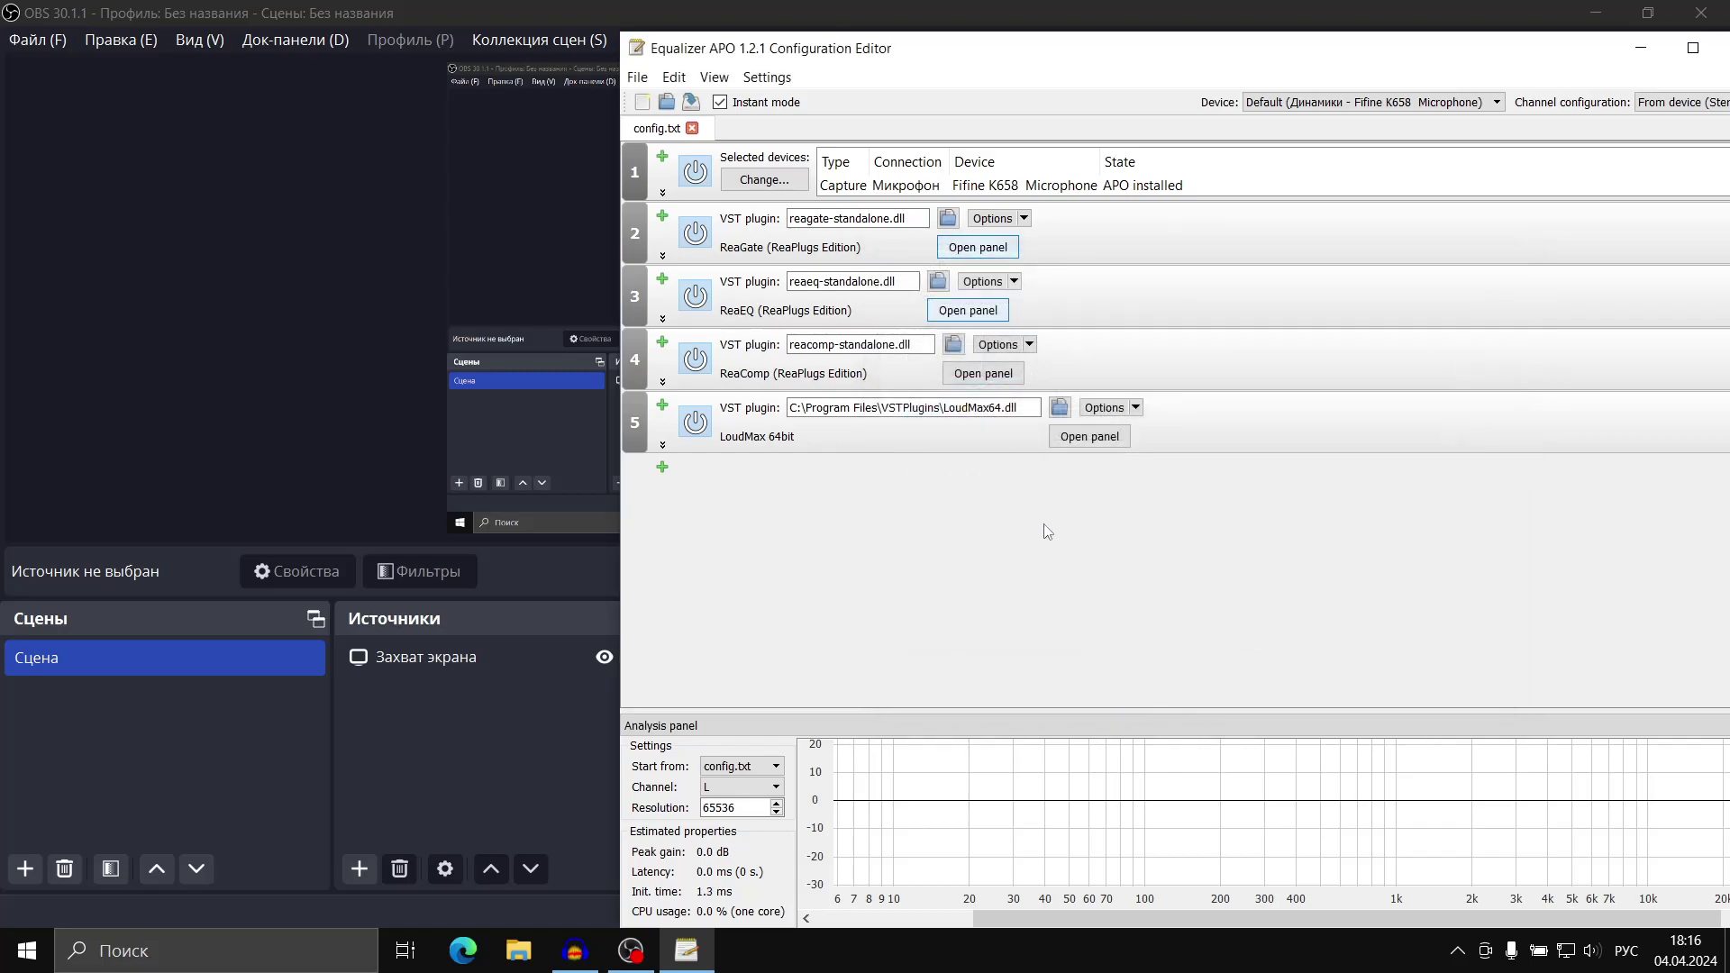
Review the ReaComp compressor's envelope, ratio and threshold settings and apply them
{"action": "left_click", "coordinate": [963, 383]}
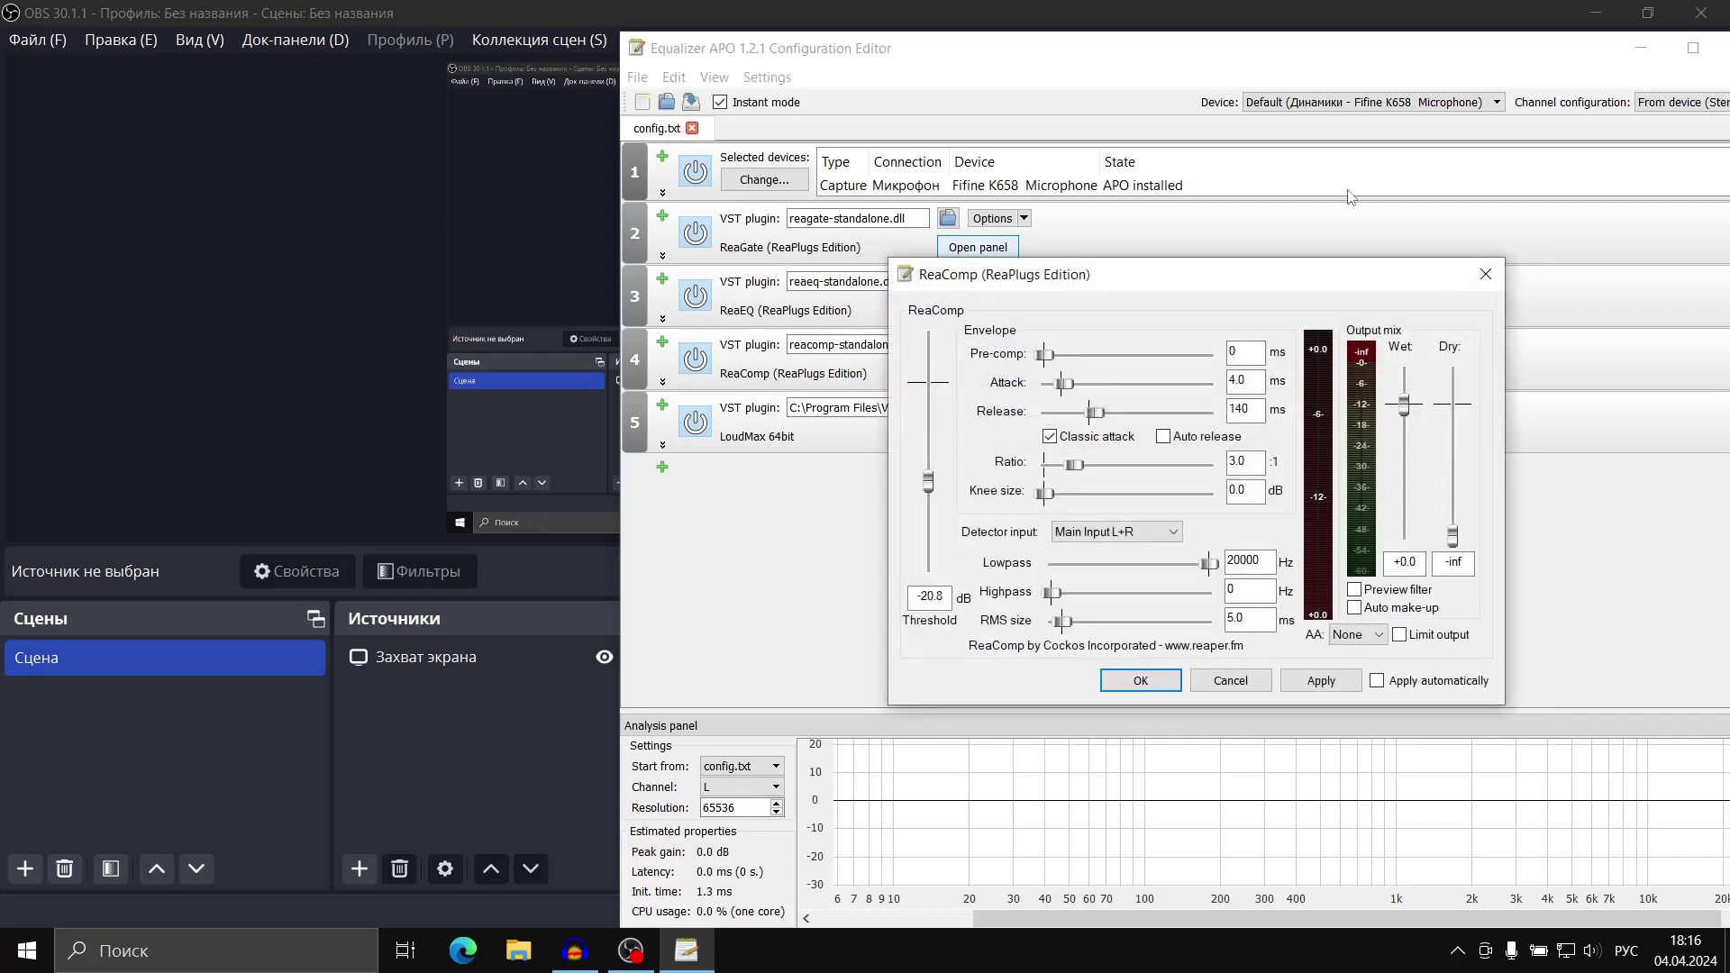
{"action": "left_click", "coordinate": [1485, 274]}
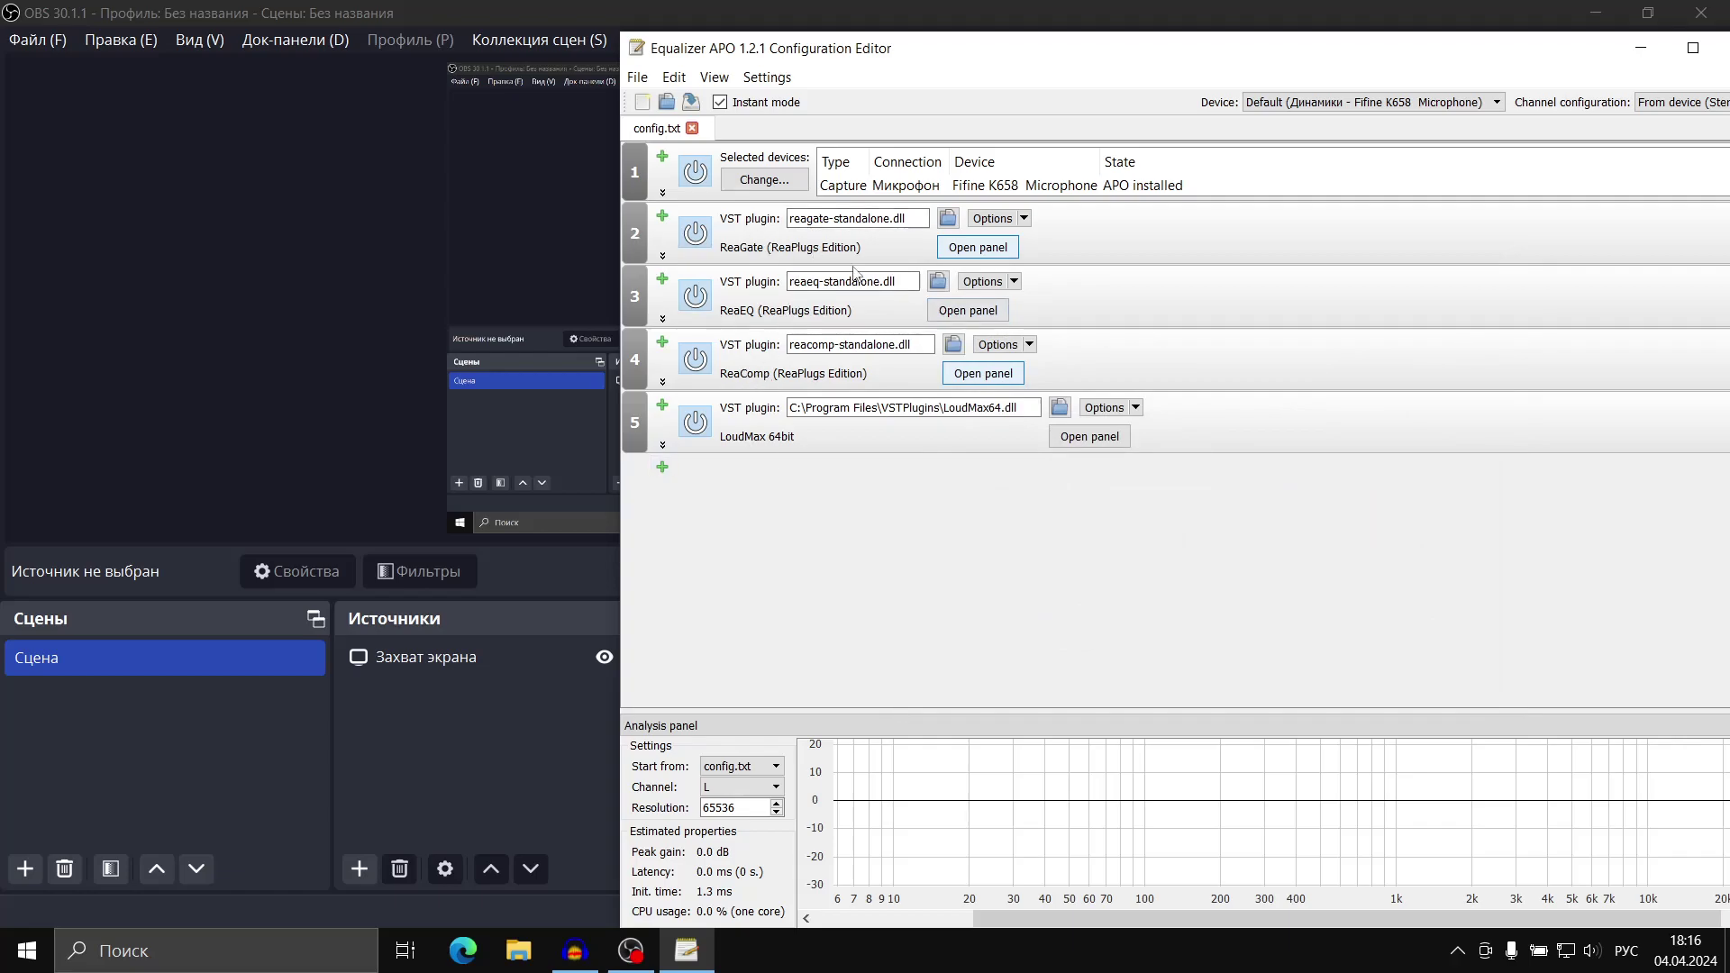
{"action": "left_click", "coordinate": [990, 368]}
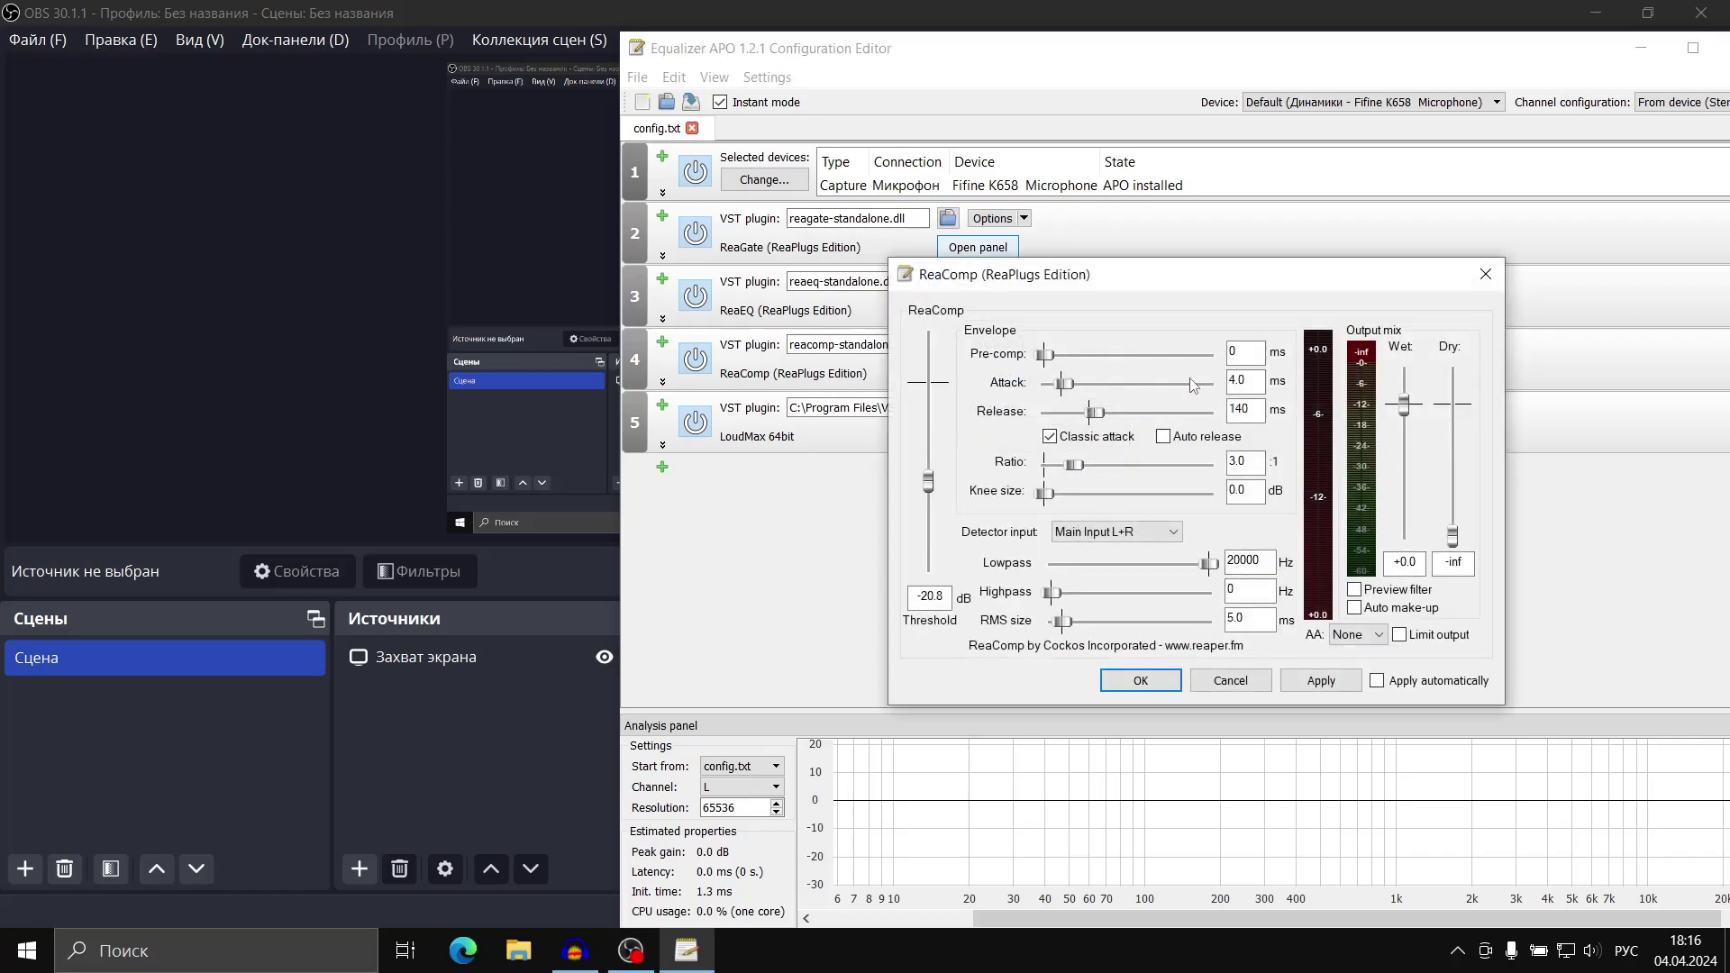
{"action": "key", "text": "Tab"}
{"action": "key", "text": "Tab"}
{"action": "key", "text": "Tab"}
{"action": "left_click", "coordinate": [1337, 690]}
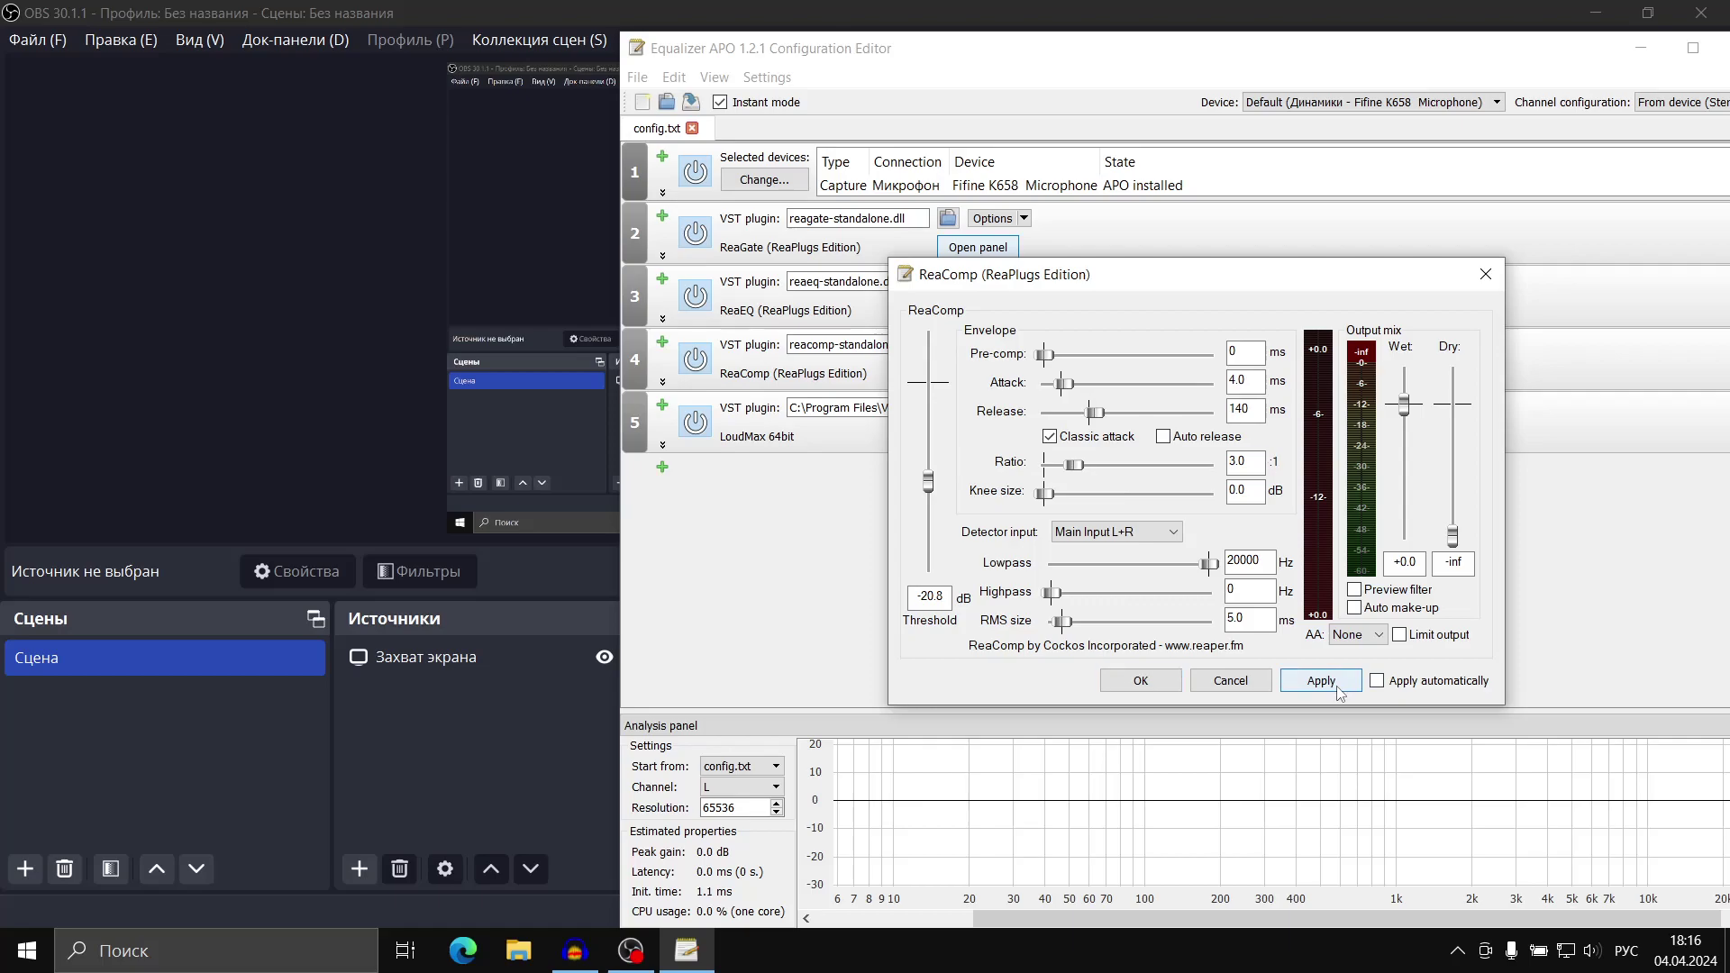
{"action": "left_click", "coordinate": [1140, 682]}
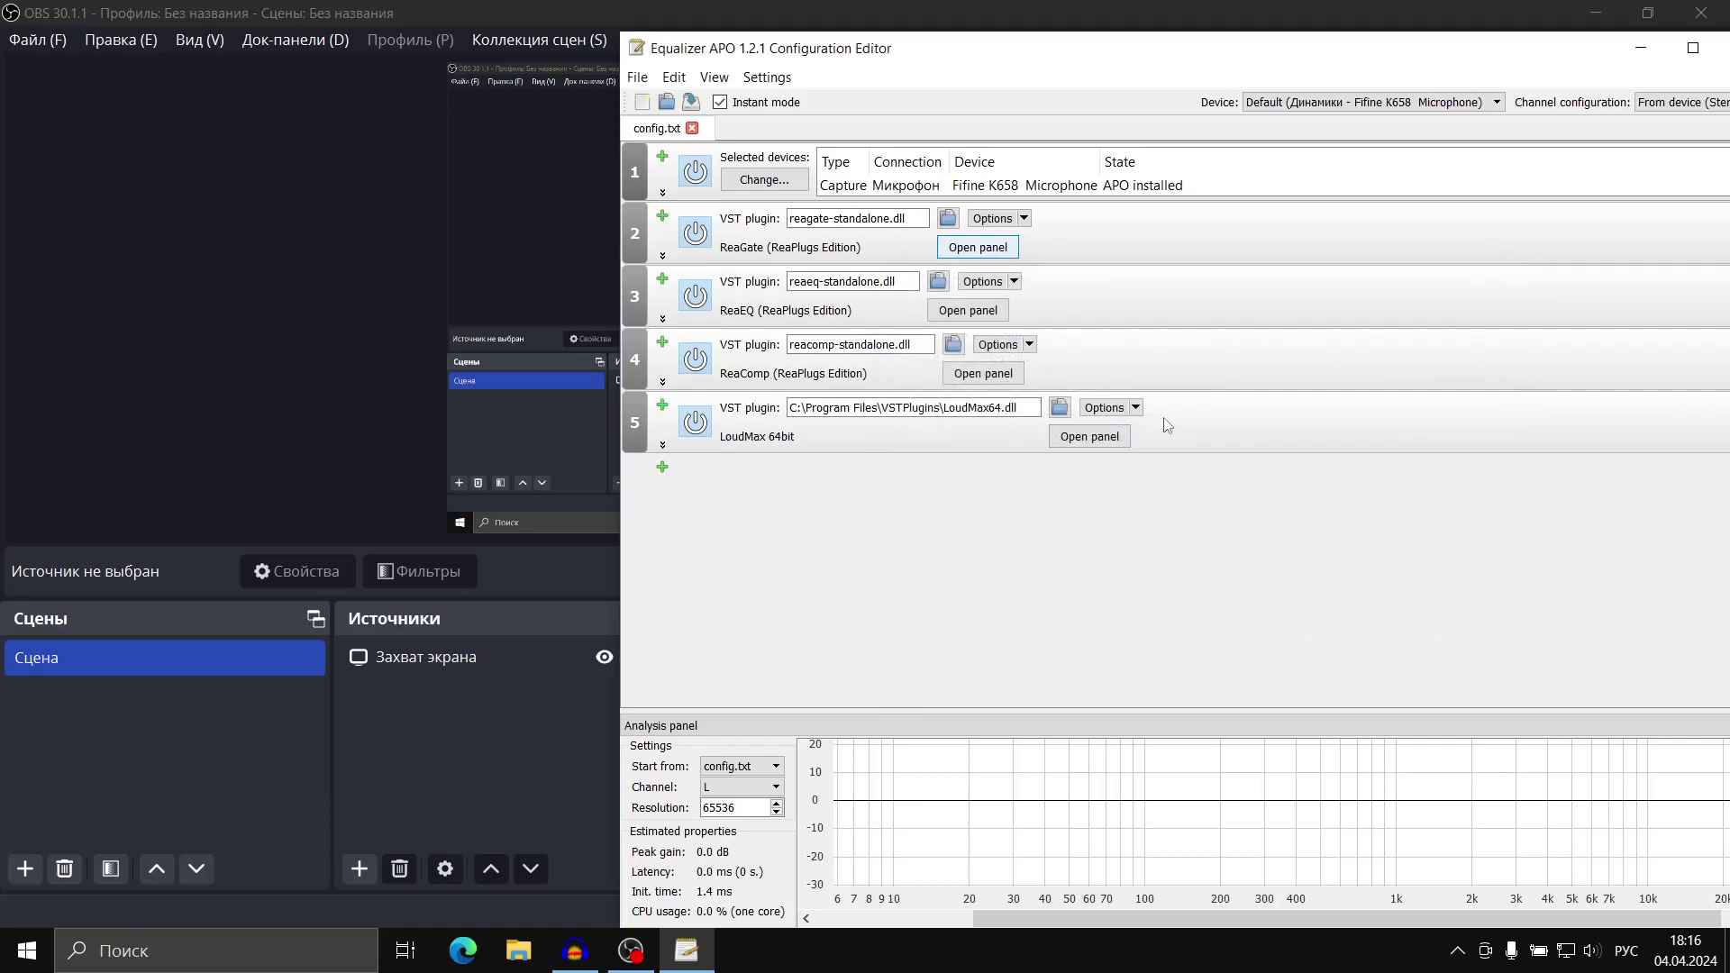
Review the LoudMax limiter's threshold, ISP and output settings against the OBS microphone meter and apply them
{"action": "left_click", "coordinate": [1073, 437]}
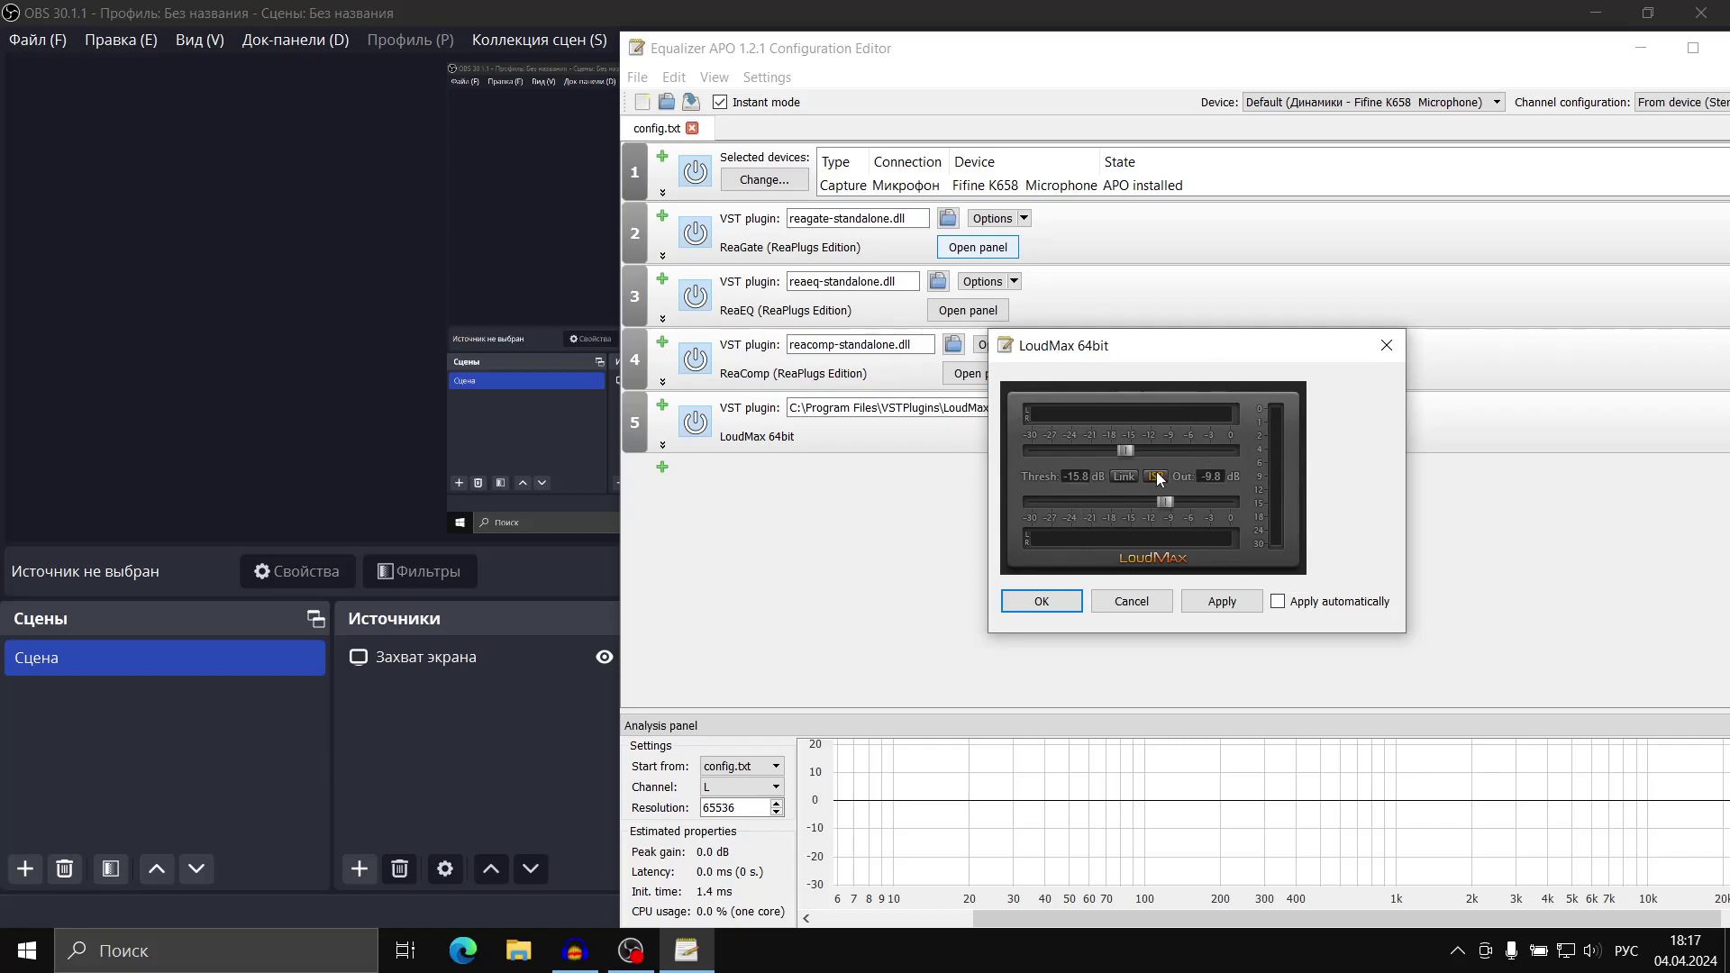
{"action": "left_click", "coordinate": [1157, 475]}
{"action": "left_click", "coordinate": [537, 337]}
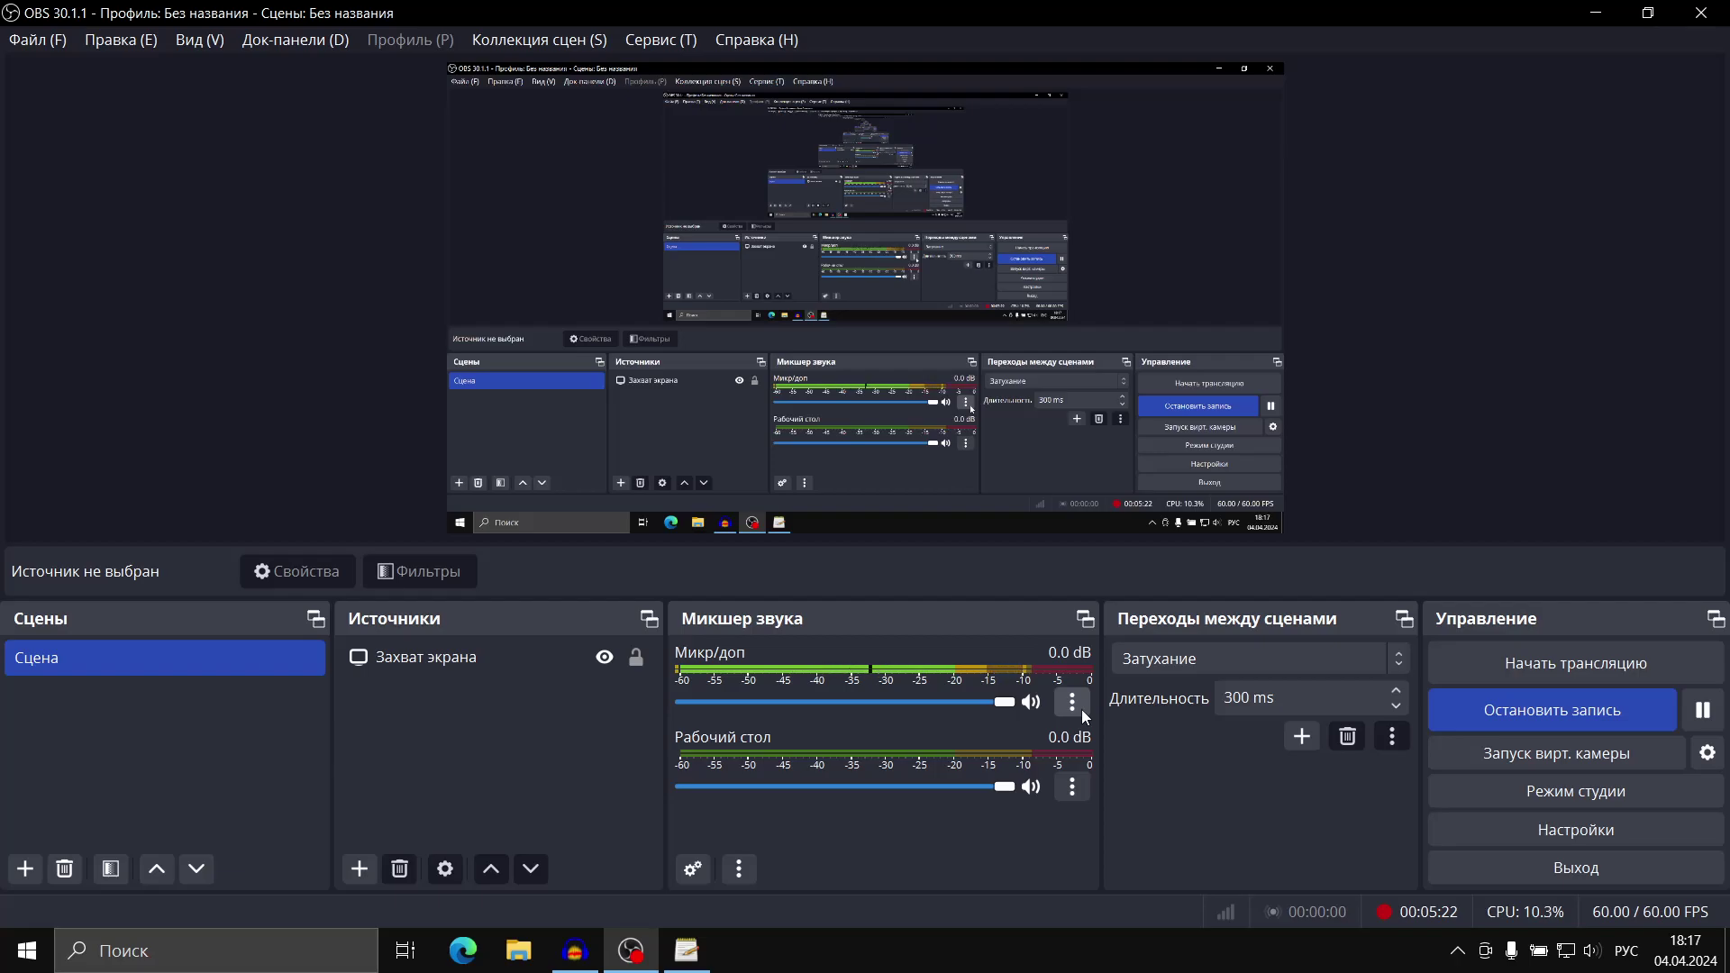
{"action": "left_click", "coordinate": [687, 950]}
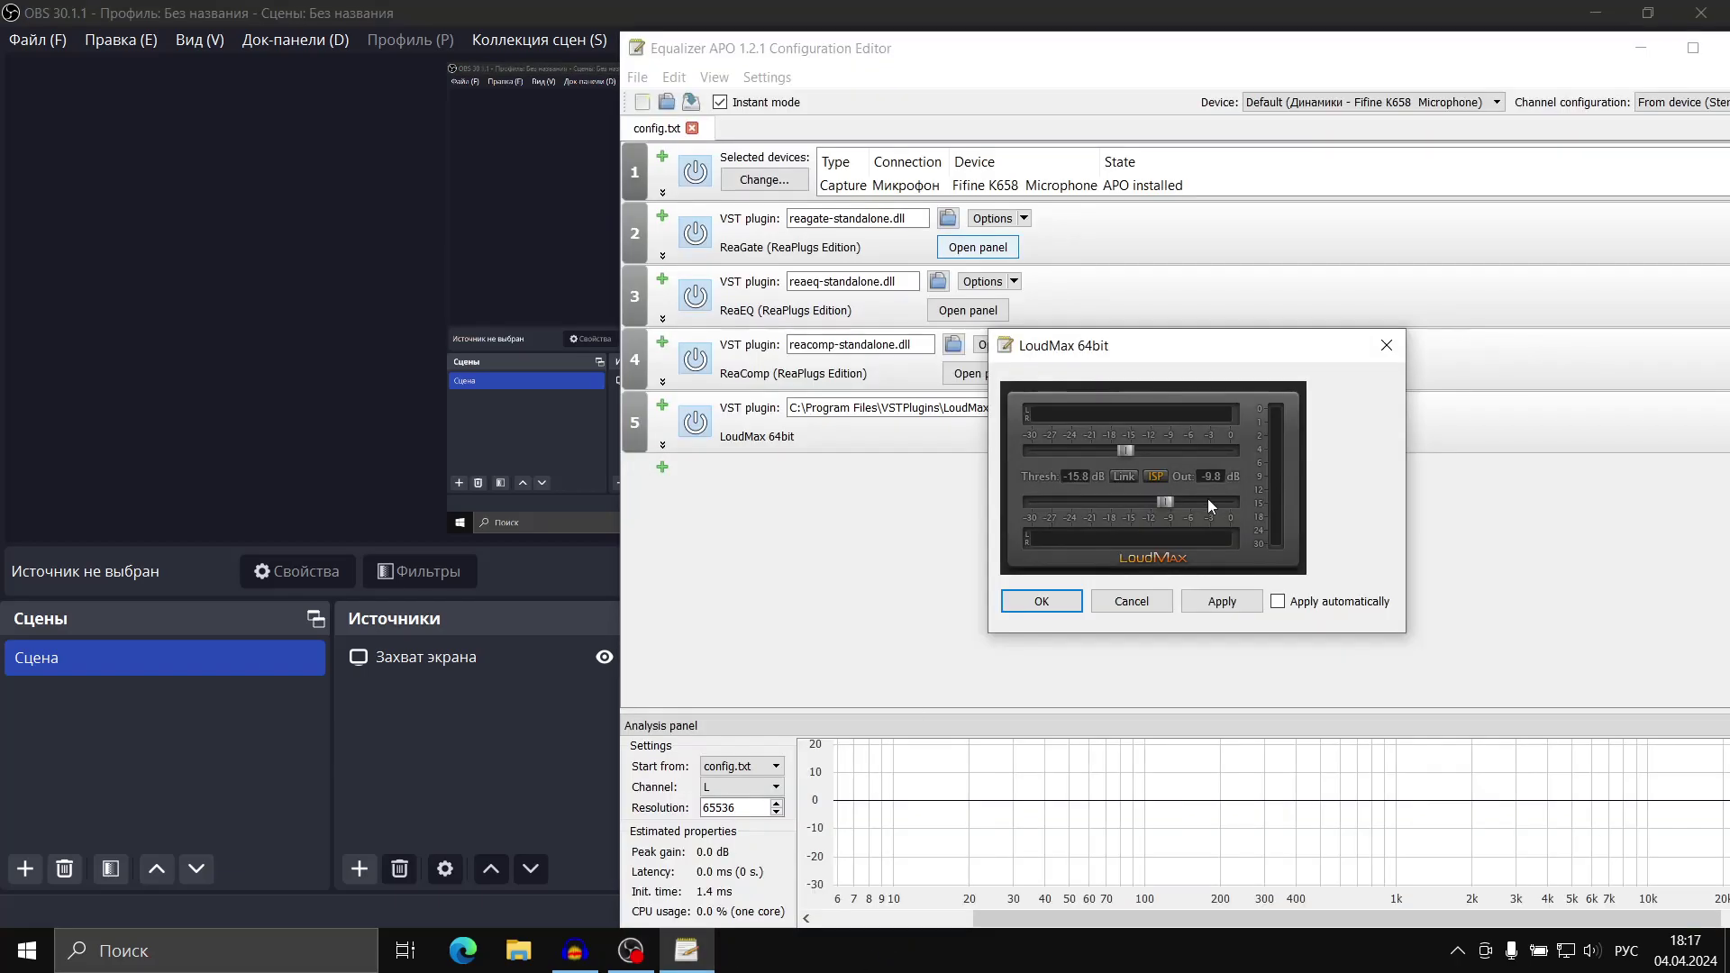
{"action": "left_click", "coordinate": [1222, 601]}
{"action": "left_click", "coordinate": [1042, 601]}
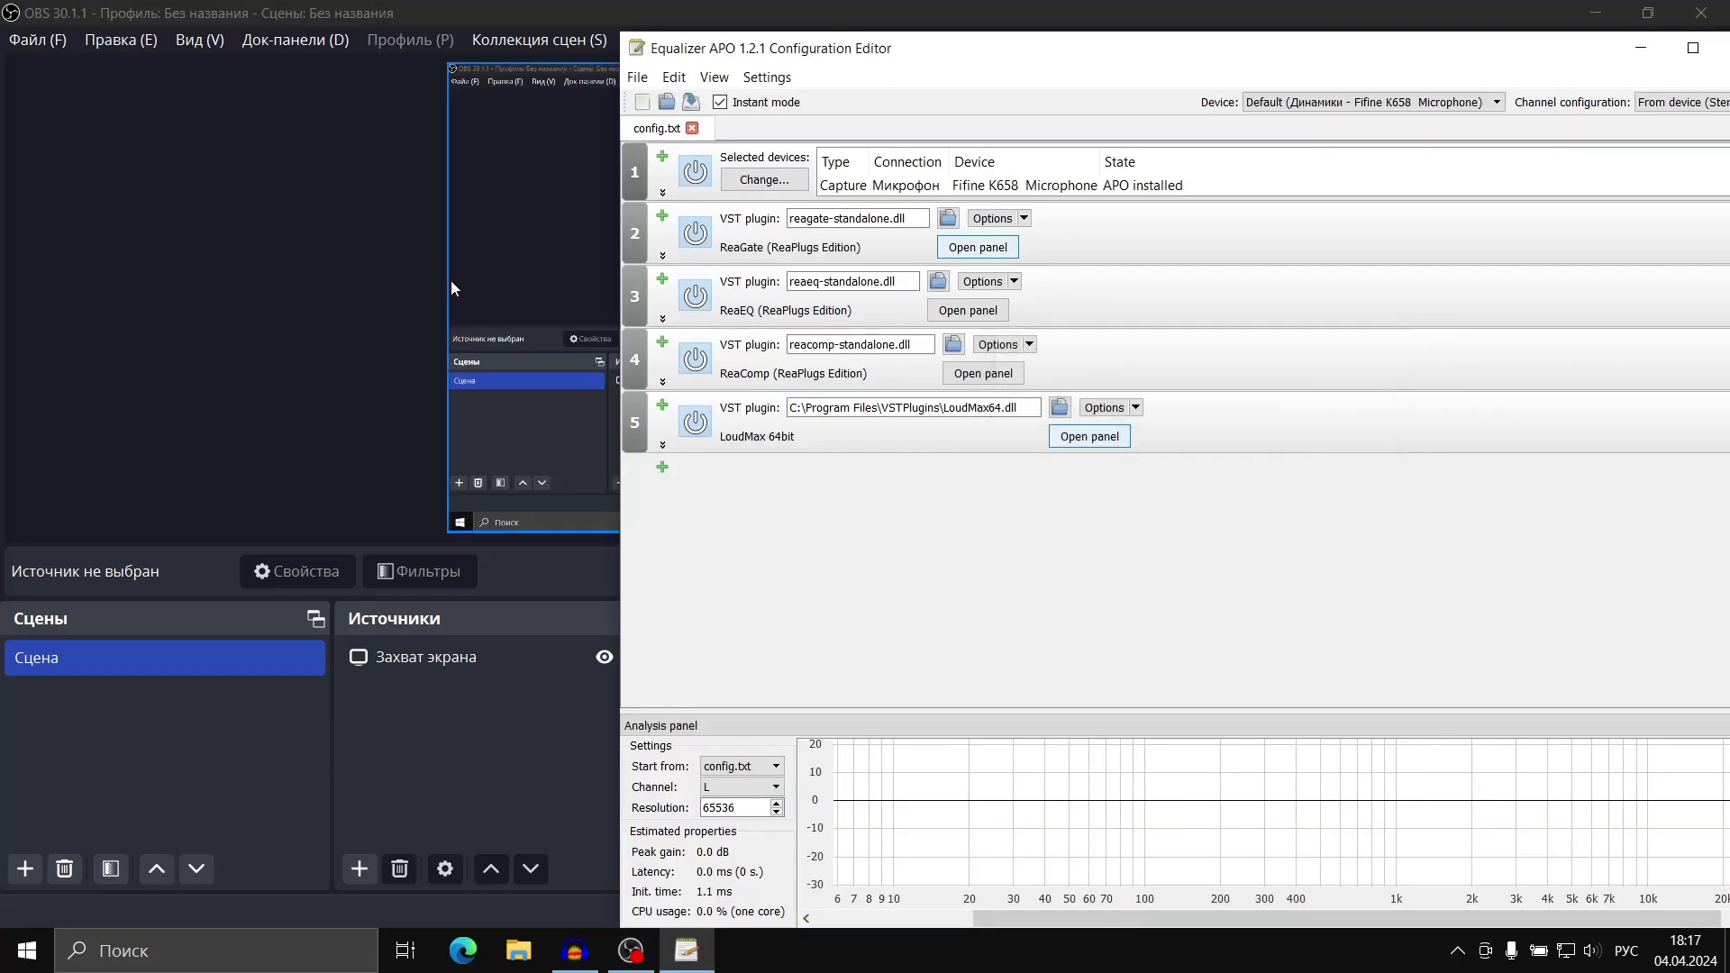
Move the Equalizer APO window fully back into view and switch to OBS
{"action": "left_click_drag", "start_coordinate": [822, 53], "coordinate": [591, 36]}
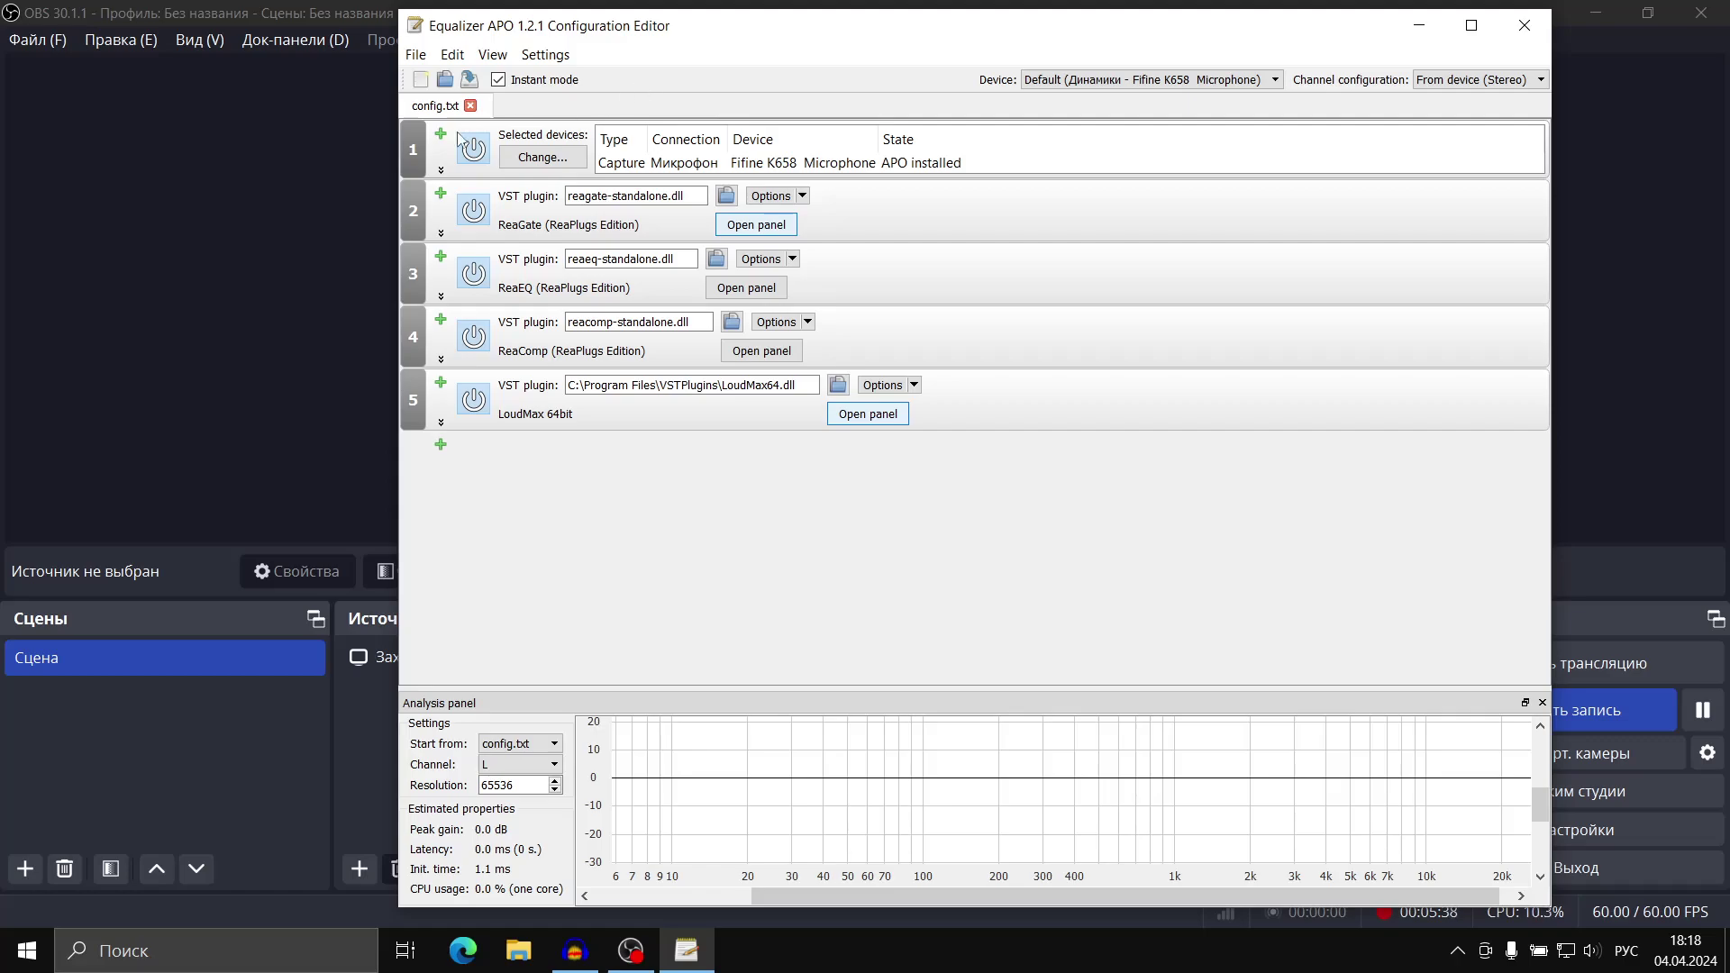
{"action": "left_click", "coordinate": [147, 174]}
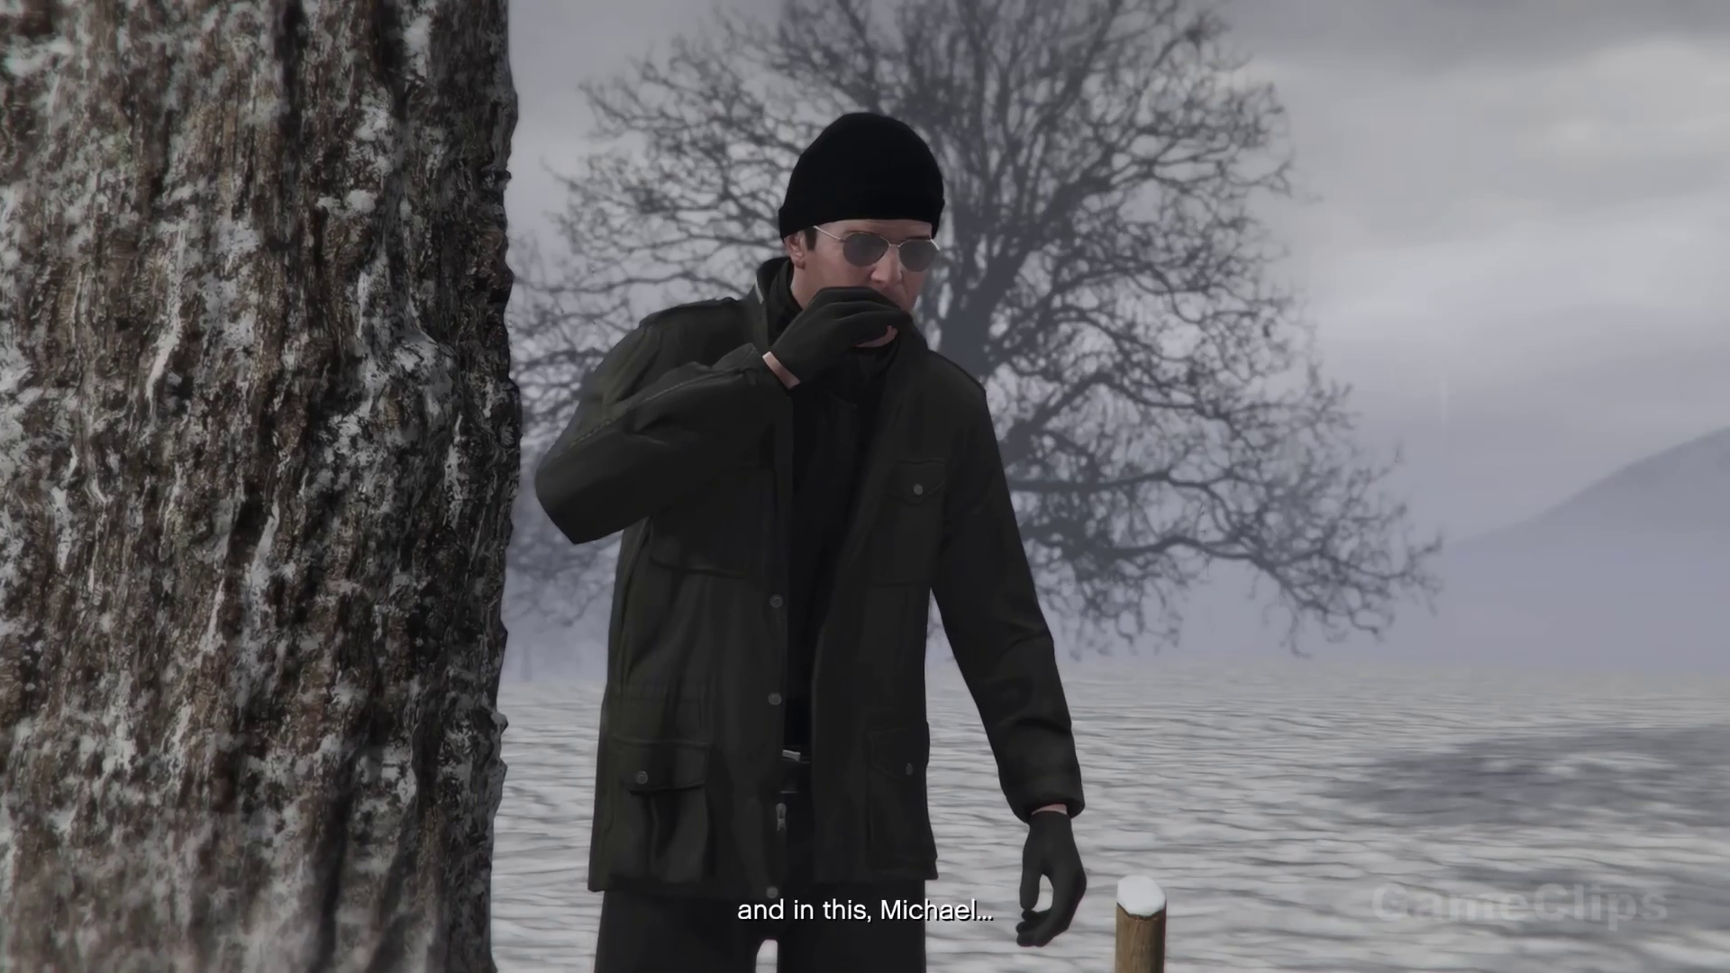